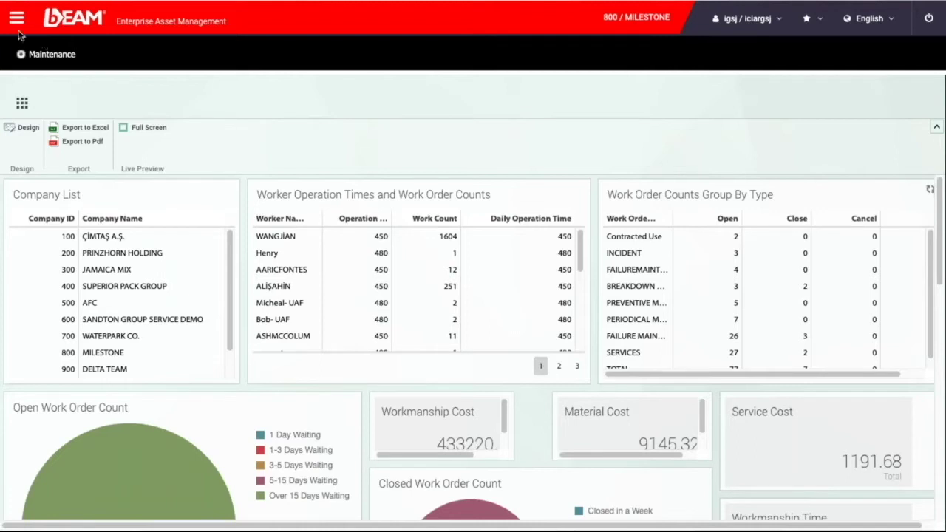
Open the Assets list from the main menu's Asset submenu to show the asset tree.
left_click(16, 18)
mouse_move(95, 93)
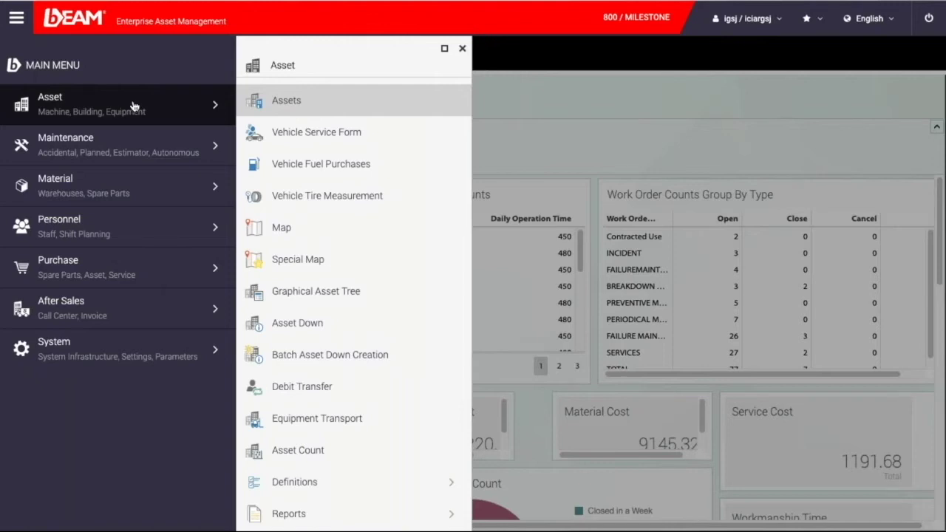
left_click(287, 100)
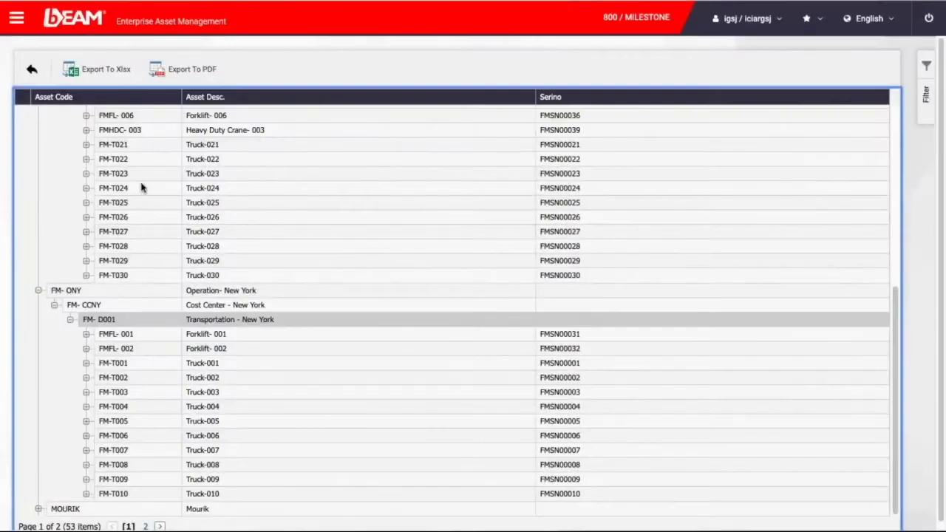
Expand Truck-001 (FM-T001) under New York transportation to reveal Heavy Duty Crane-001.
scroll(141, 188, "up", 3)
scroll(153, 242, "down", 3)
scroll(169, 252, "up", 5)
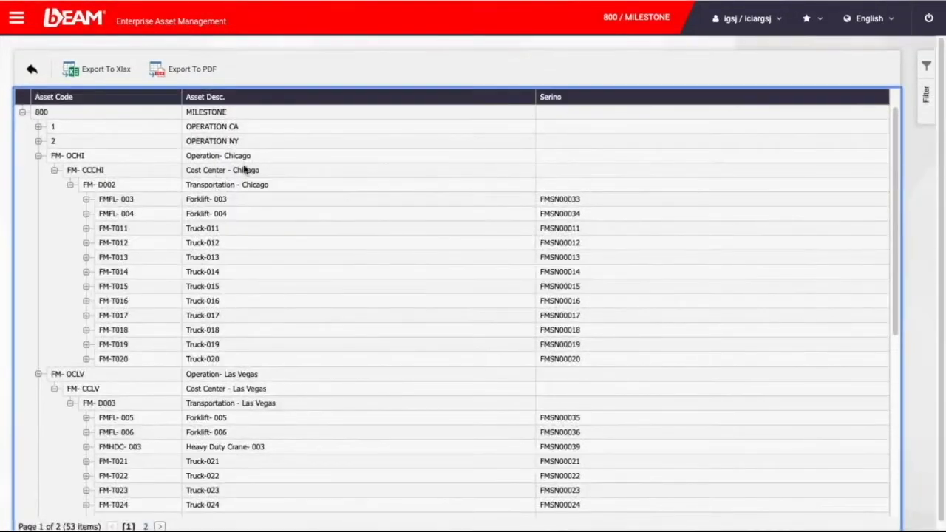
scroll(250, 239, "down", 1)
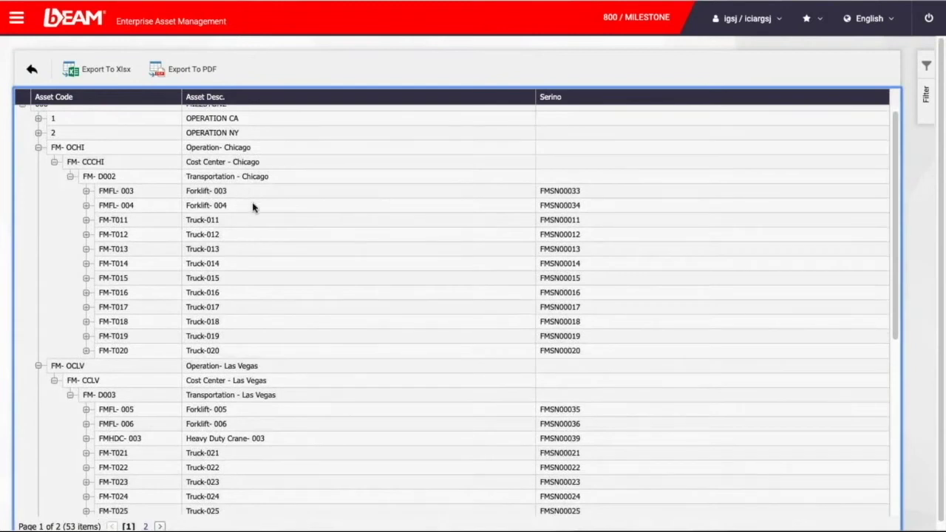
scroll(248, 222, "down", 2)
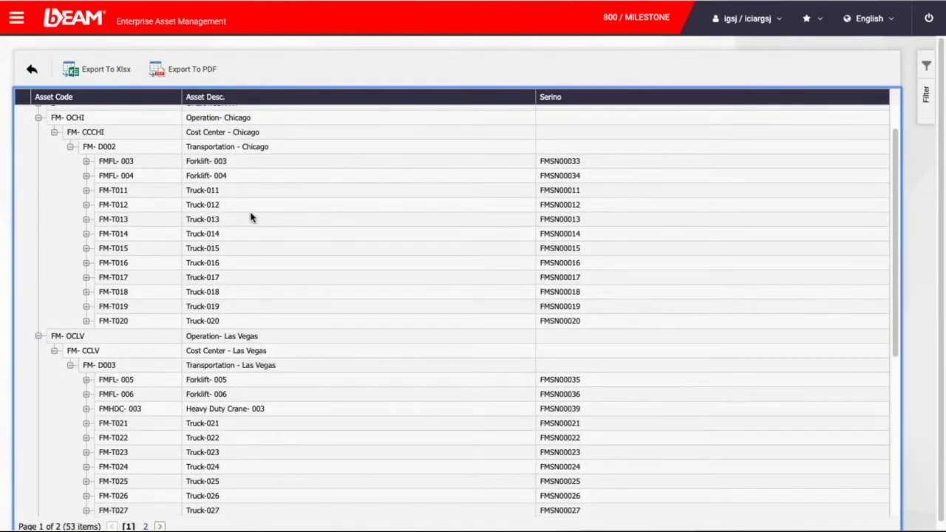
scroll(252, 216, "down", 10)
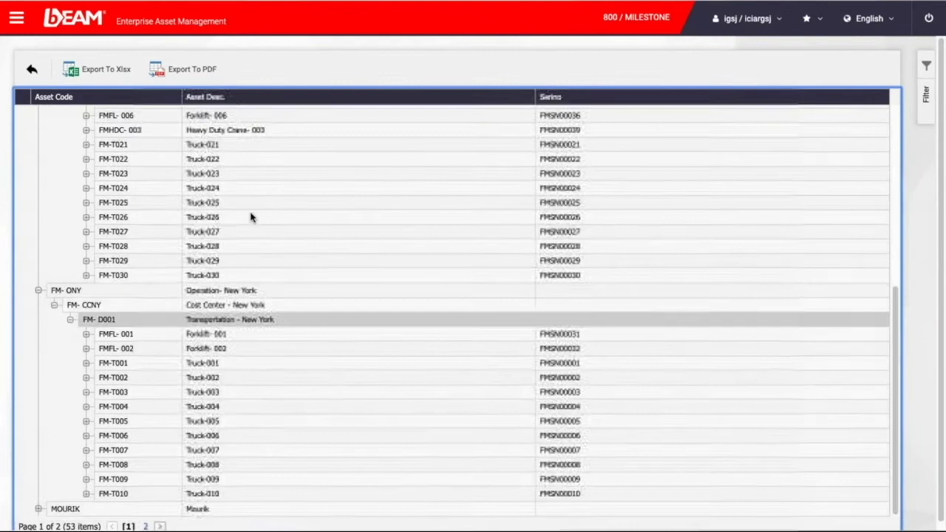
left_click(87, 364)
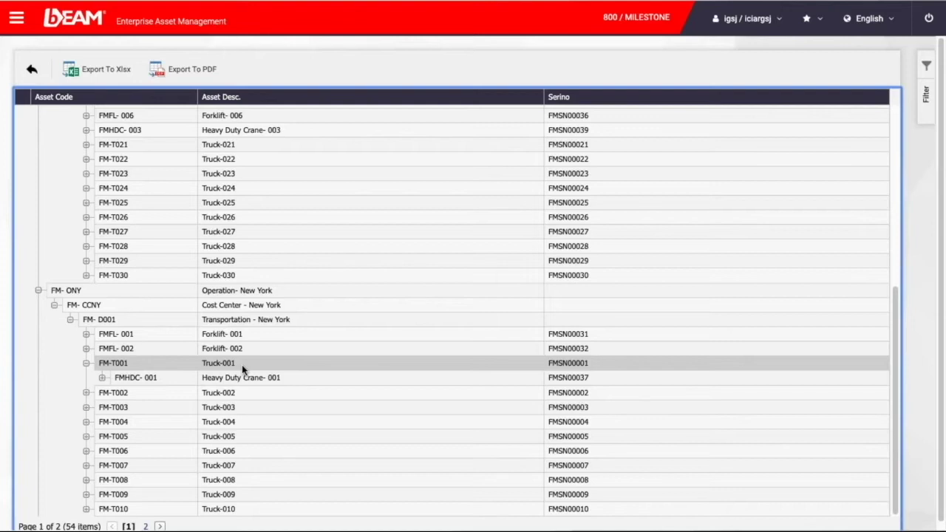
Open Truck-001's record and review its Maint Teams, Legitimate Proceedings, Picture, Documents and Warranty tabs.
double_click(111, 363)
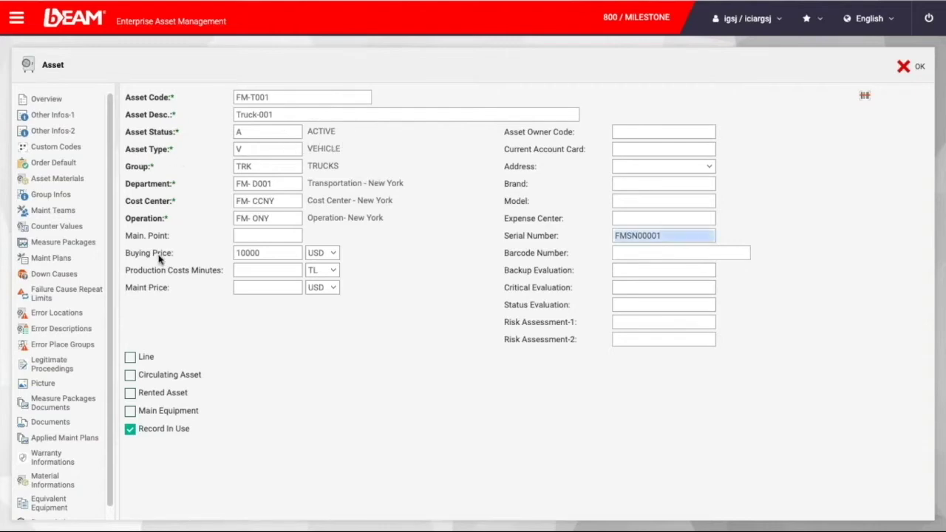
left_click(83, 178)
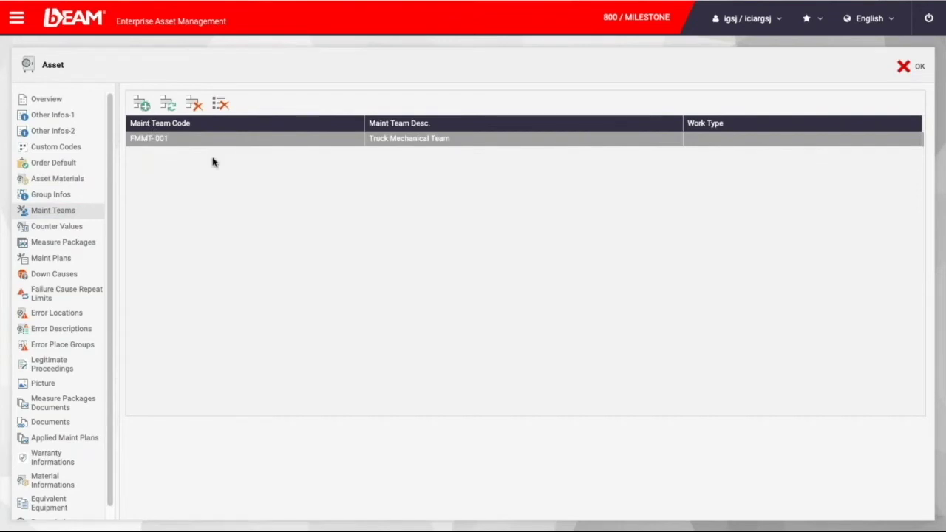
left_click(86, 344)
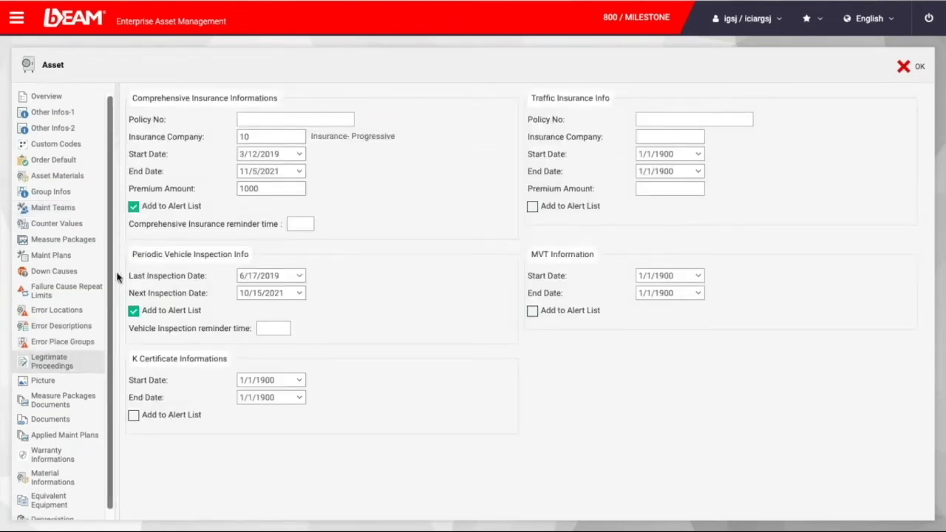
left_click(81, 382)
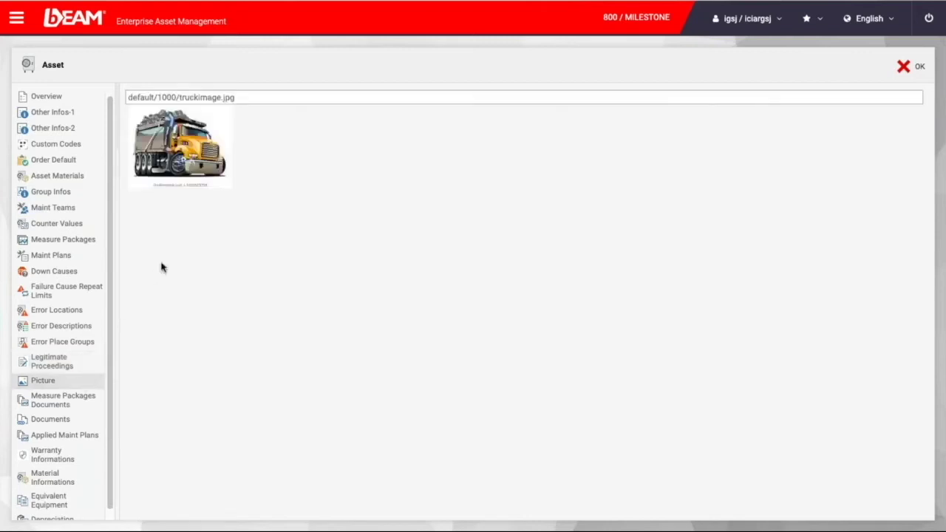
left_click(89, 419)
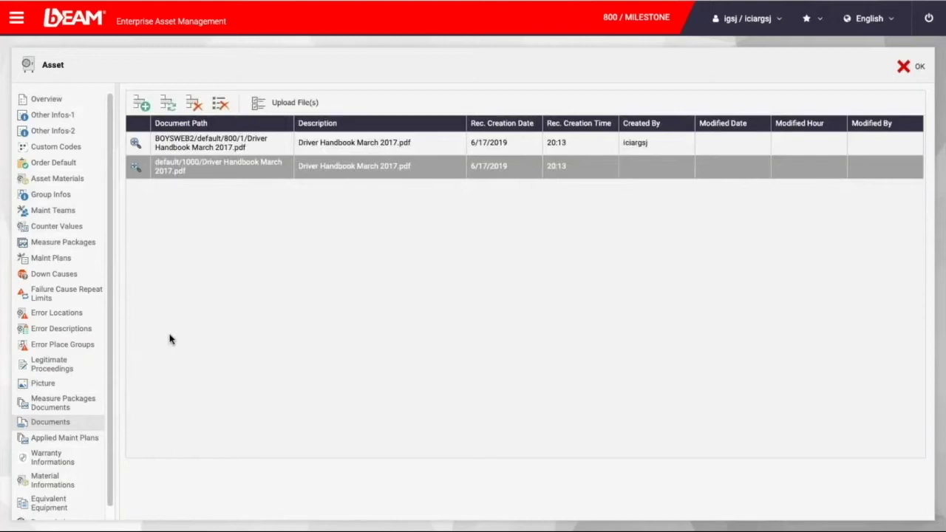
left_click(79, 457)
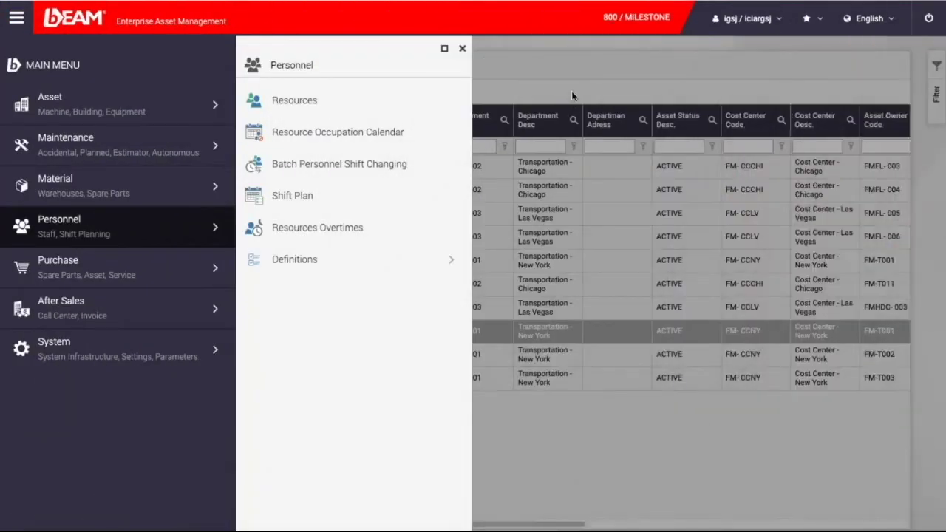
Page through the 38-record Resources list and back, then return to the main menu.
left_click(299, 104)
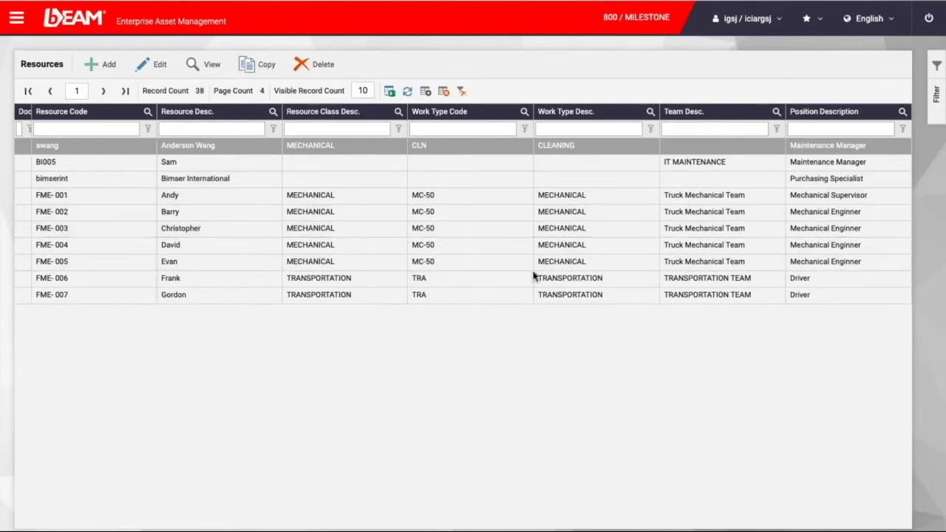
left_click(103, 91)
left_click(50, 91)
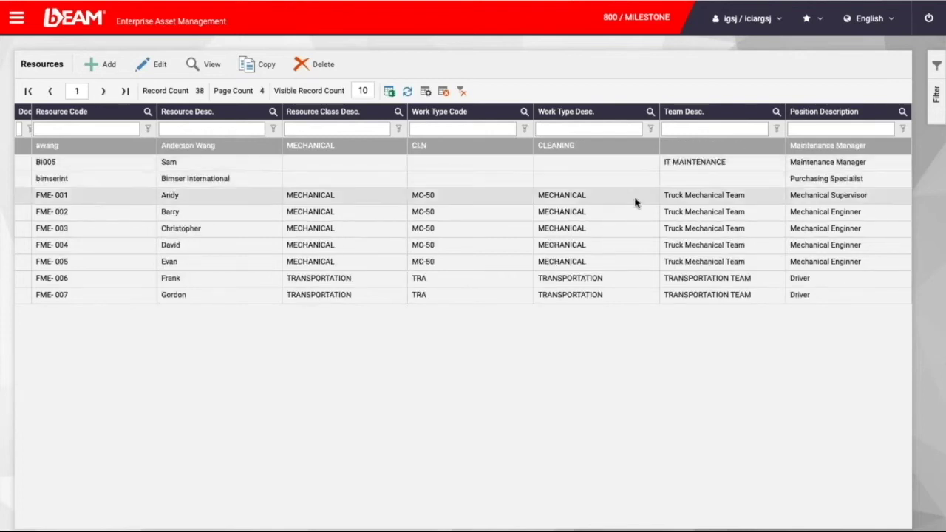
left_click(17, 18)
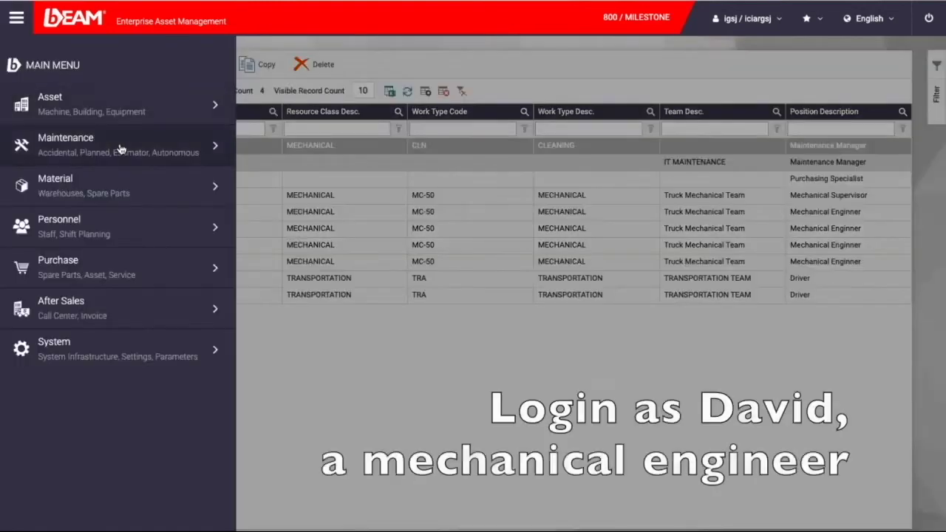
Start a fast work request for Truck-001 with the definition 'Mechanical problem'.
left_click(120, 148)
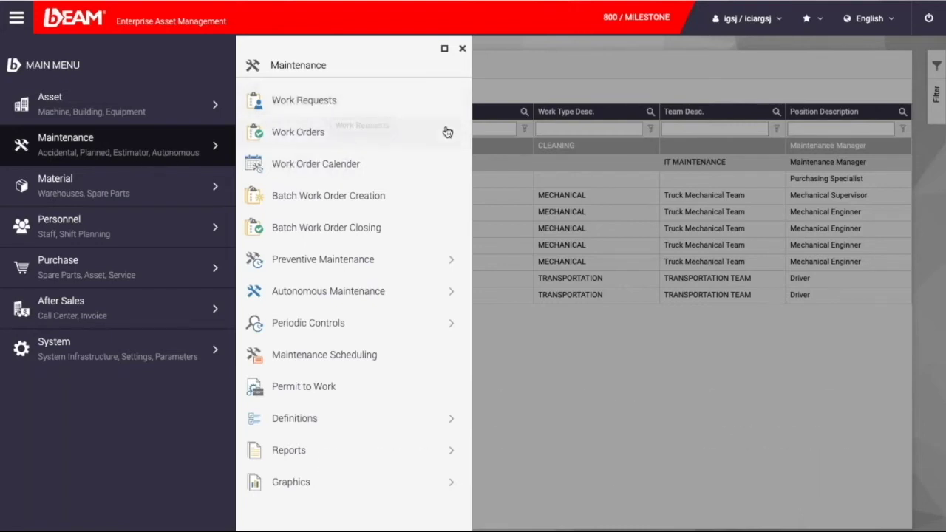
left_click(313, 109)
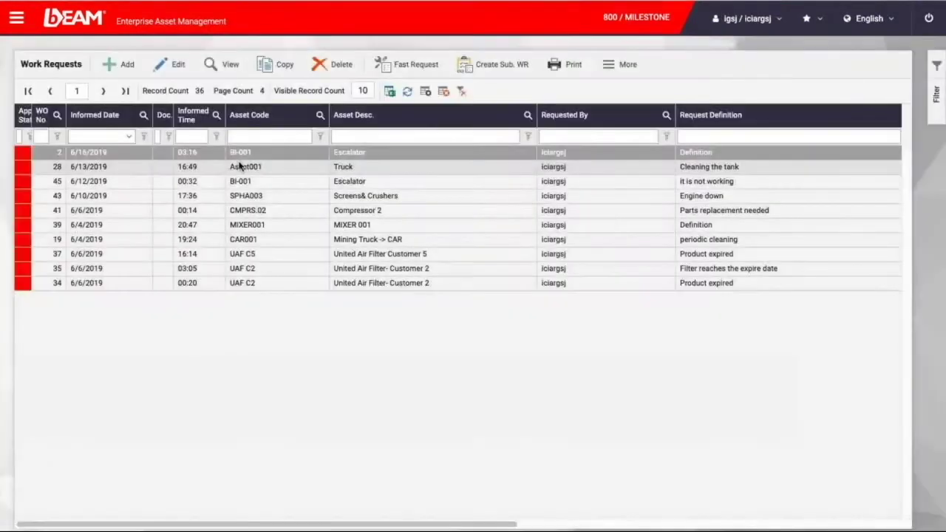
left_click(402, 65)
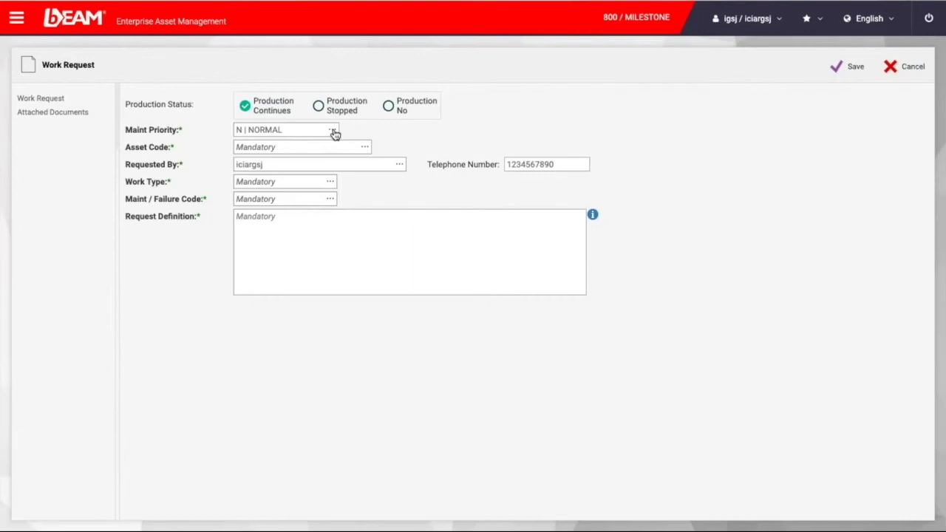
left_click(364, 150)
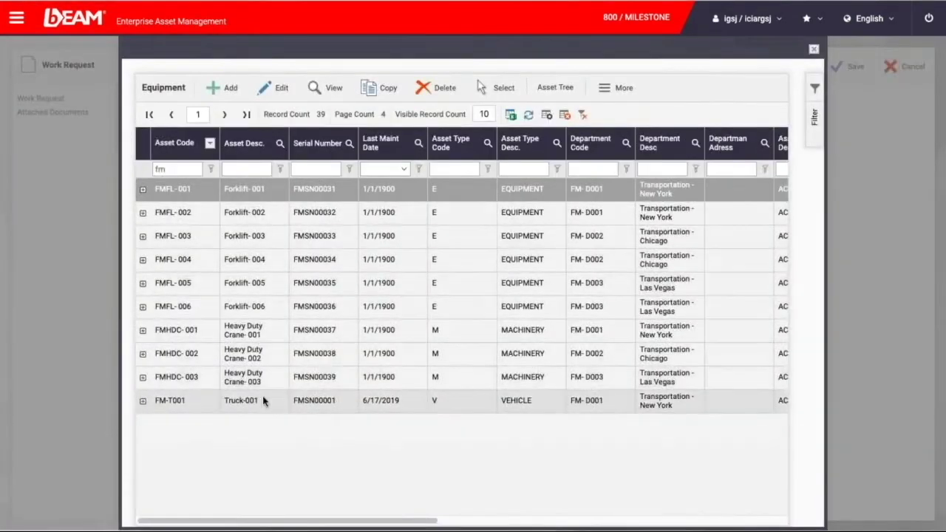
left_click(263, 399)
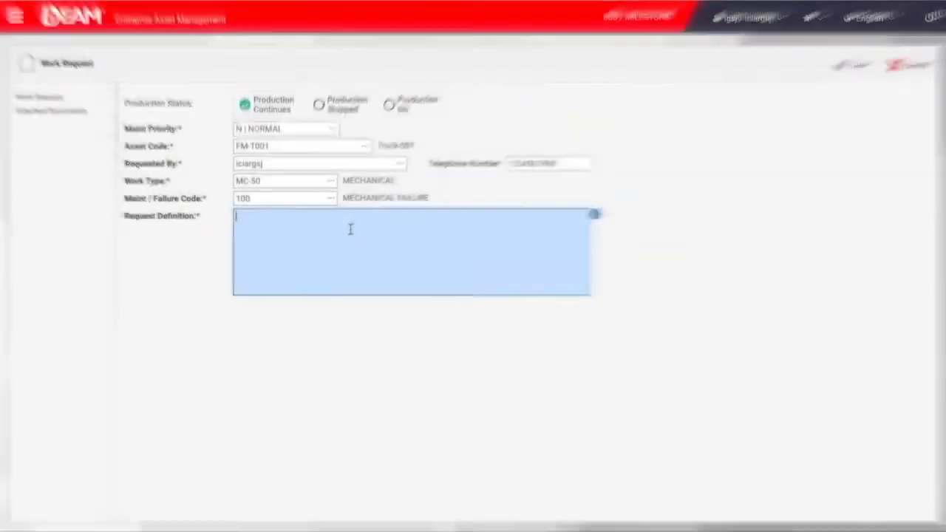
type("echani")
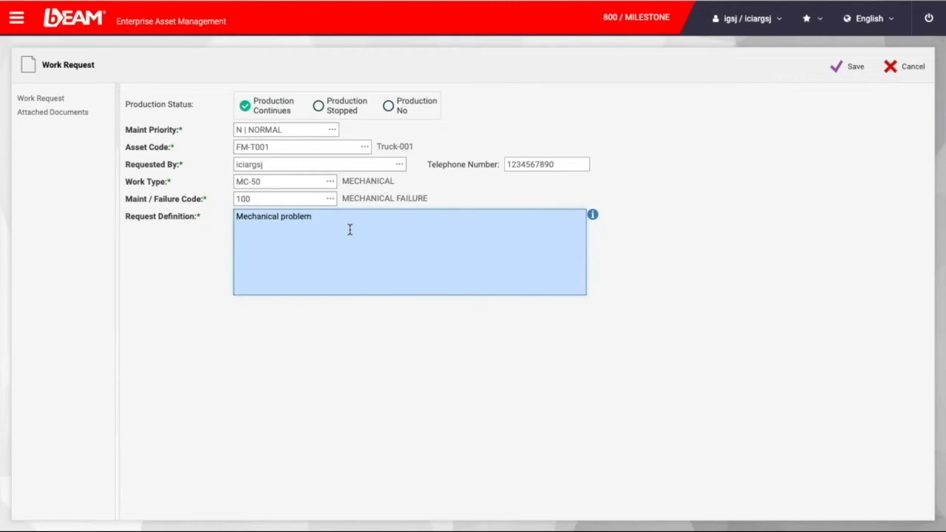
type("cal problem")
Attach Wheel hub.jpg to the request and save it as work request 46.
left_click(85, 113)
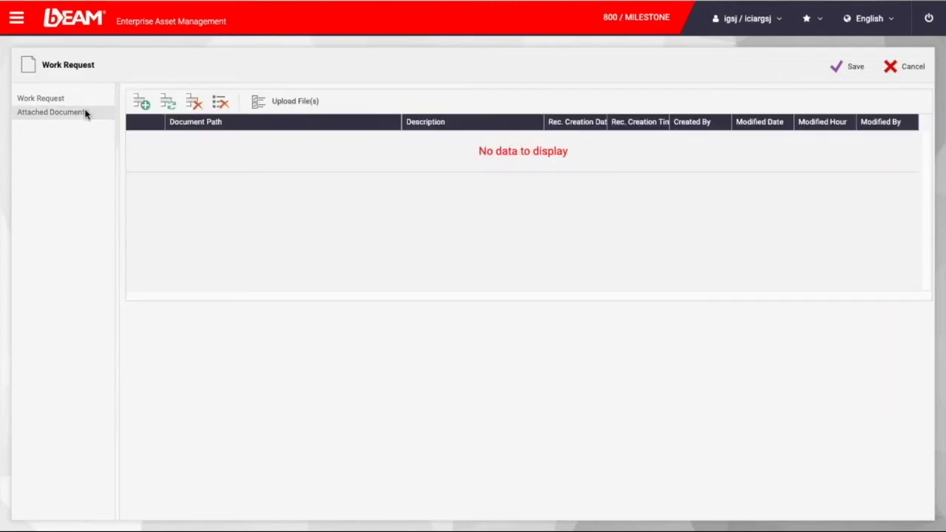
left_click(292, 101)
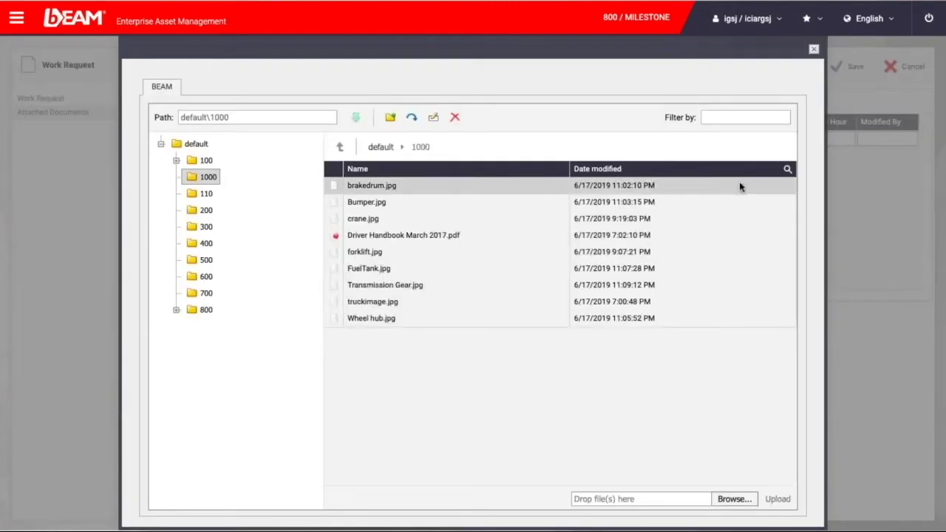
double_click(373, 319)
left_click(835, 68)
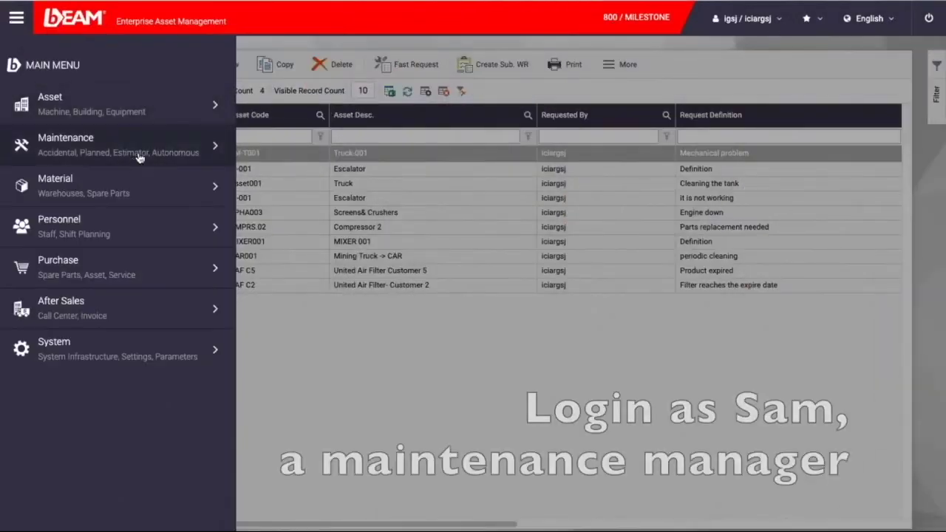
Date work order 46's failure 6/11/2019, with planned start 6/19 and end 6/20/2019.
left_click(157, 148)
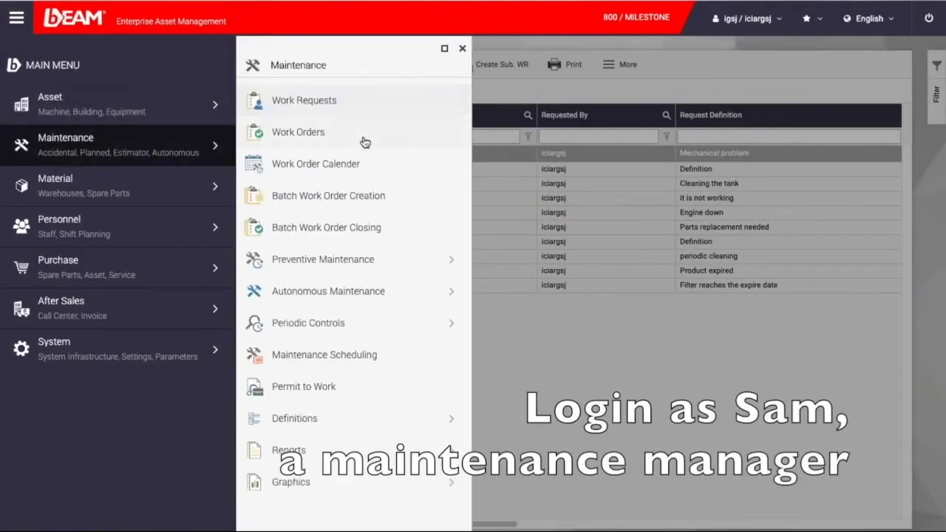
left_click(363, 139)
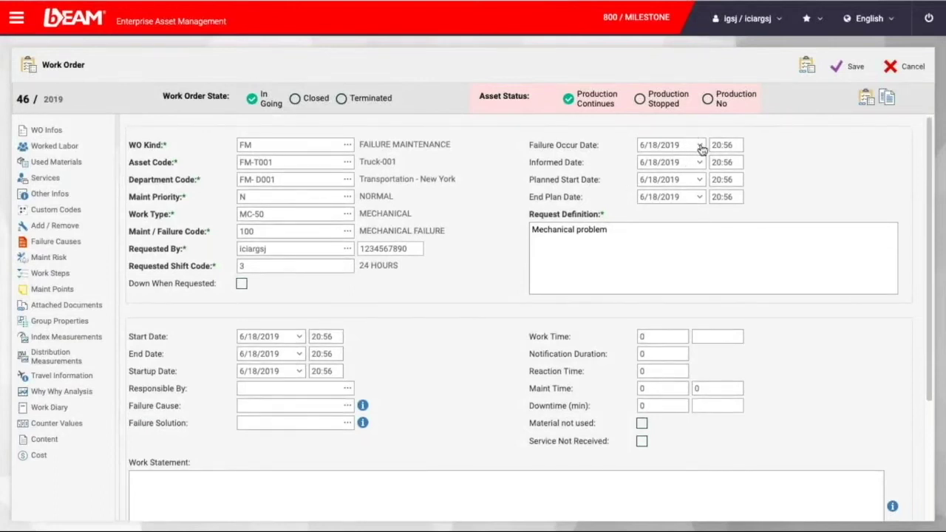
left_click(700, 145)
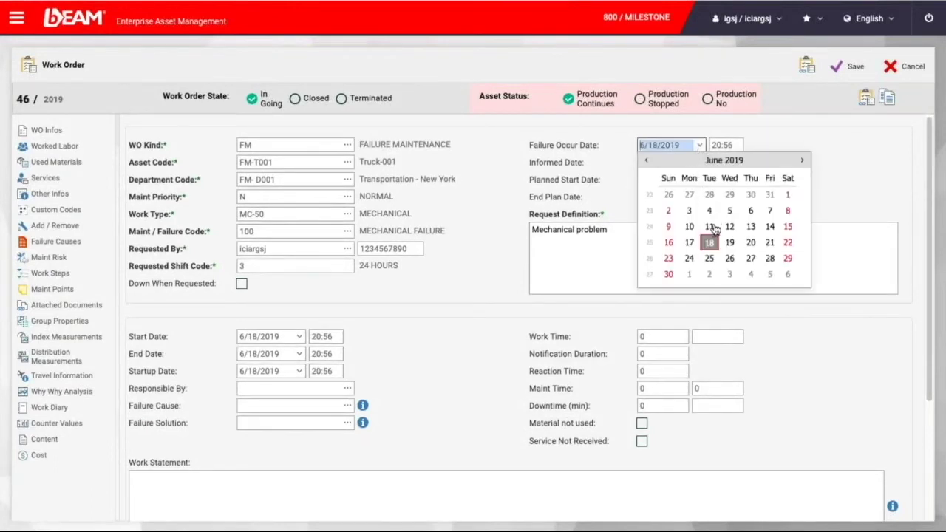
left_click(710, 227)
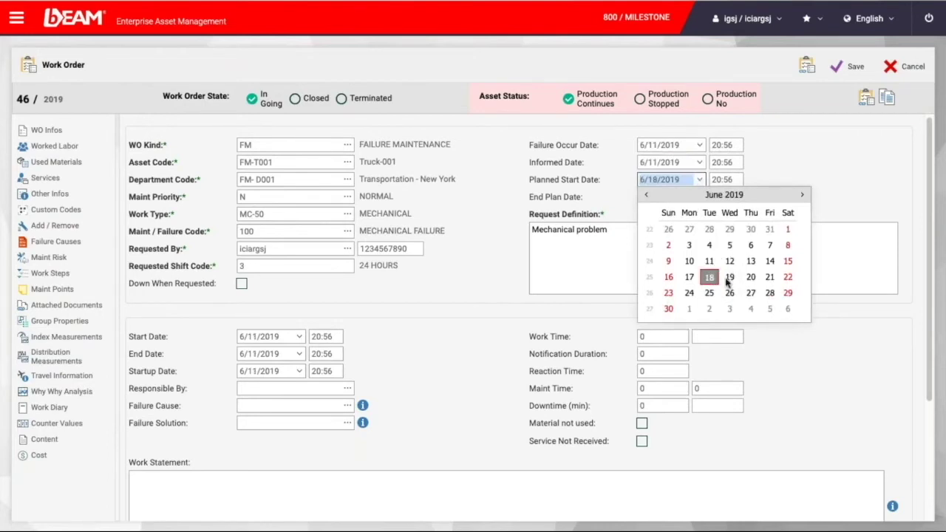
left_click(729, 277)
left_click(700, 197)
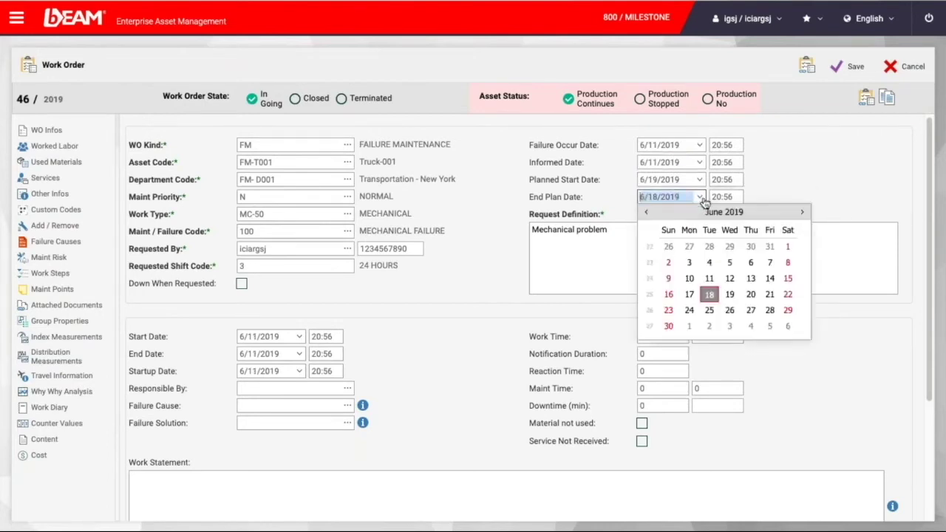
left_click(751, 294)
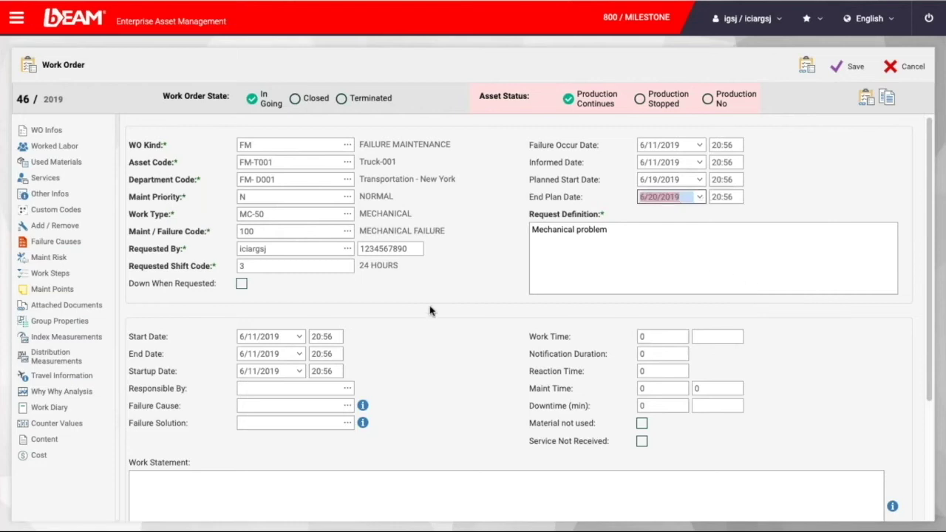
Add Transmission Gear FMM-005 to work order 46's used materials, then review Services and Attached Documents.
left_click(76, 161)
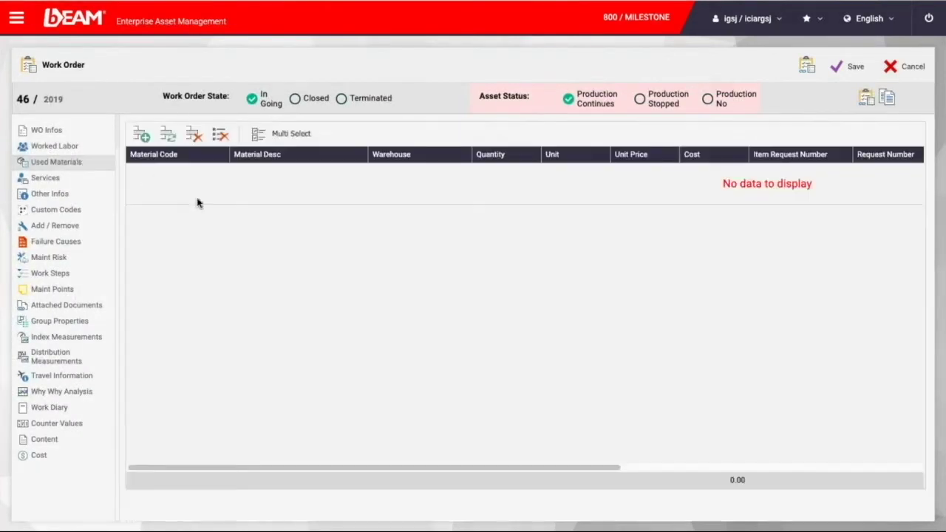
left_click(142, 136)
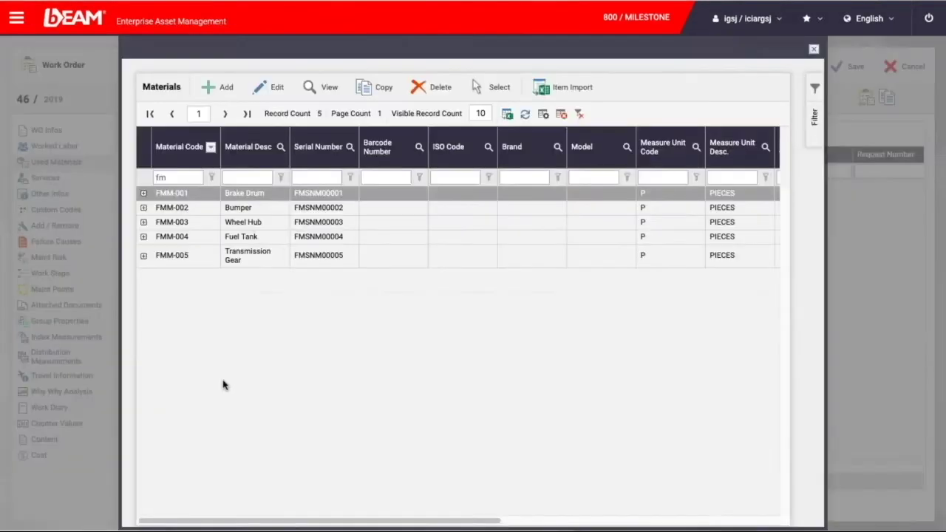
double_click(274, 253)
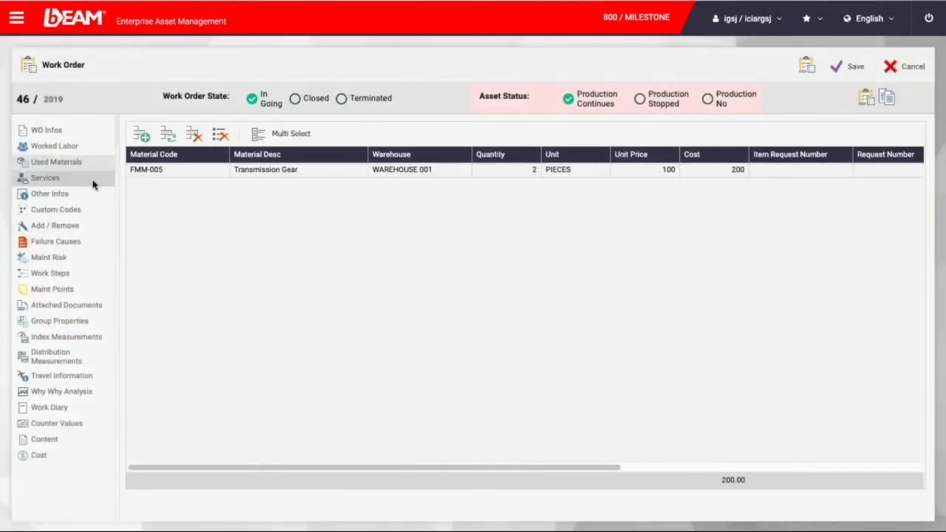
left_click(93, 183)
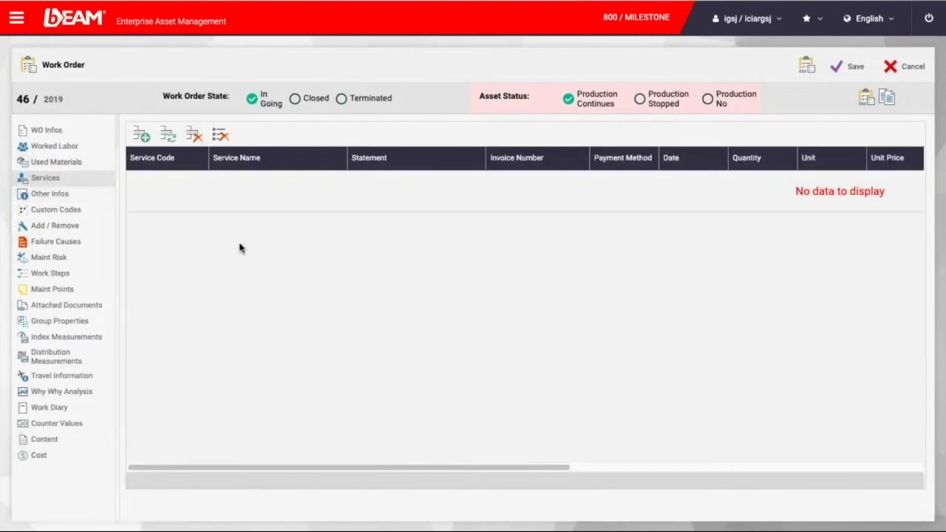
left_click(66, 304)
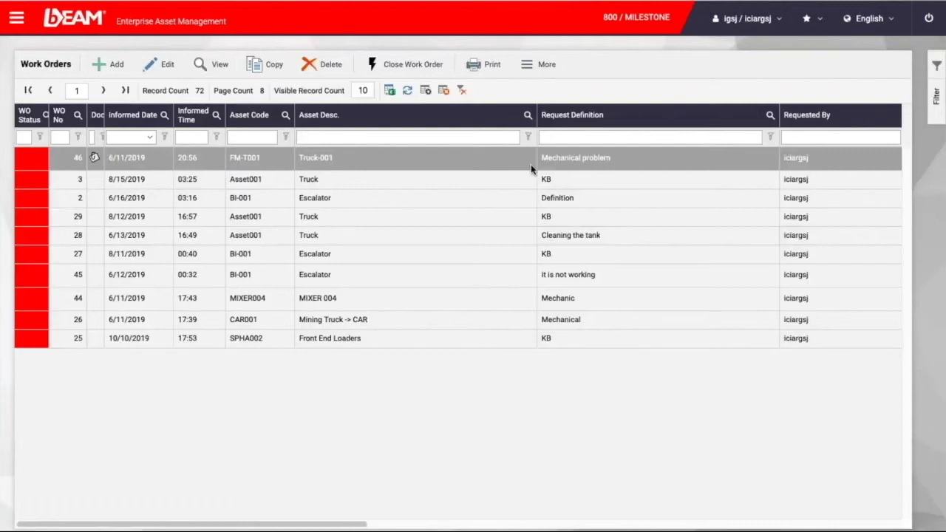
Check Truck-001's June 19–20 mechanical failure on the Work Order Calendar and reopen work order 46.
left_click(16, 18)
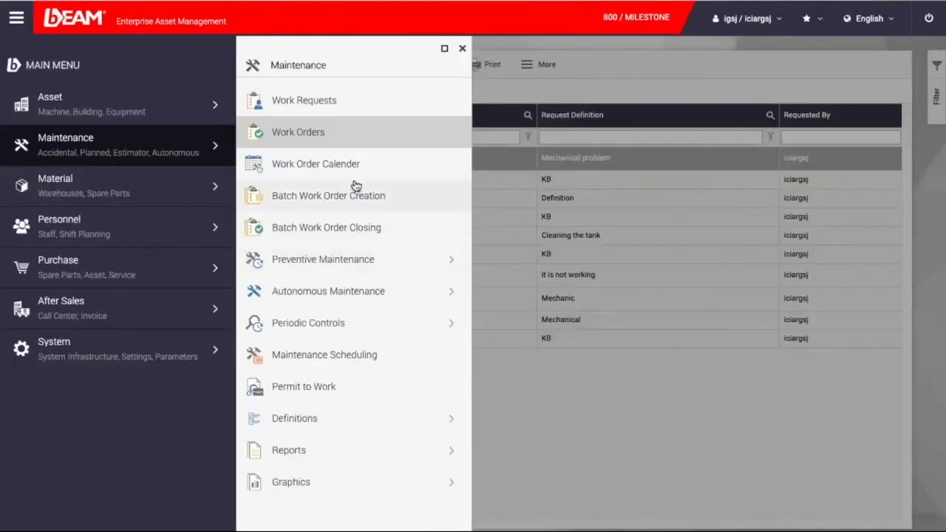
left_click(354, 163)
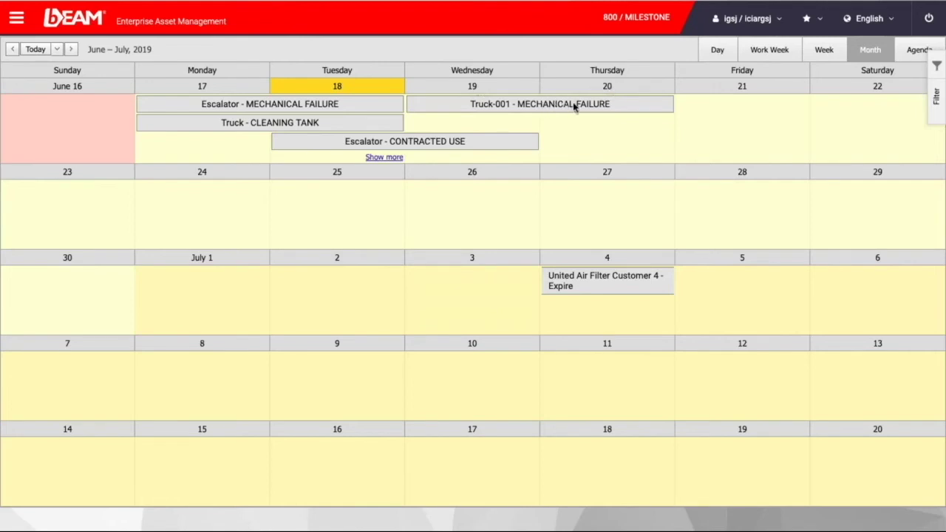
left_click(573, 104)
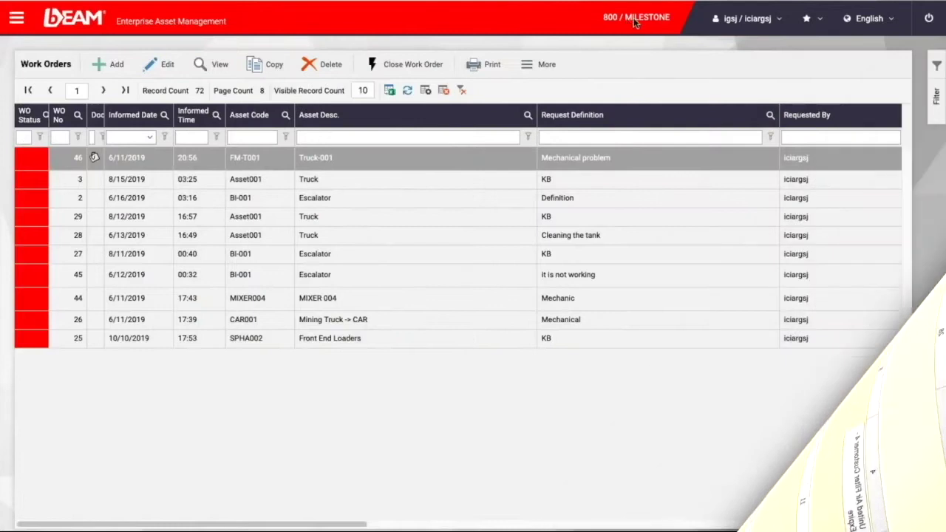
left_click(354, 158)
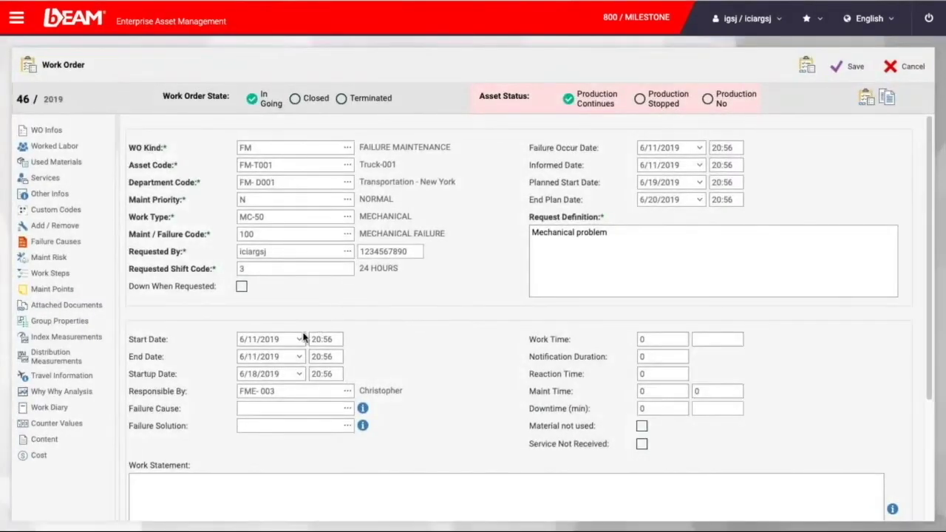
Set work order 46's start date to 6/18/2019 and end time to 18:00, then review costs.
left_click(298, 343)
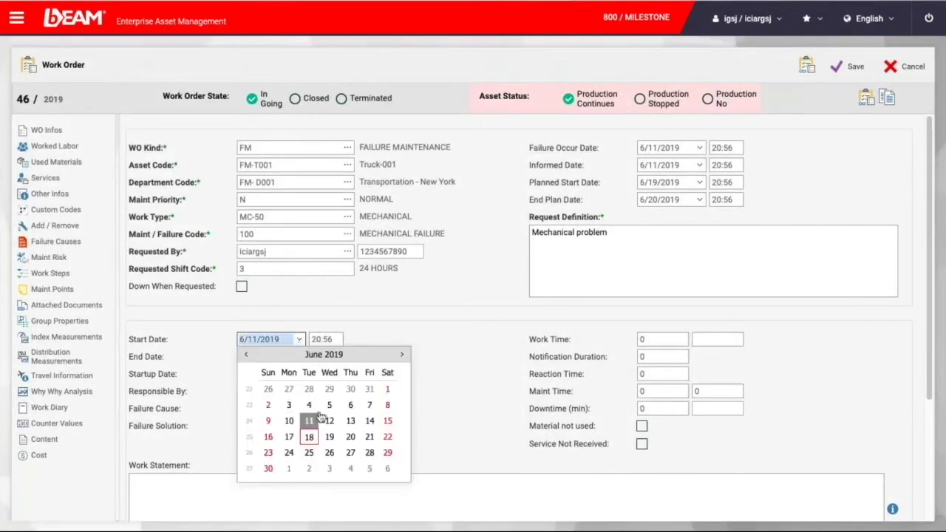
left_click(309, 438)
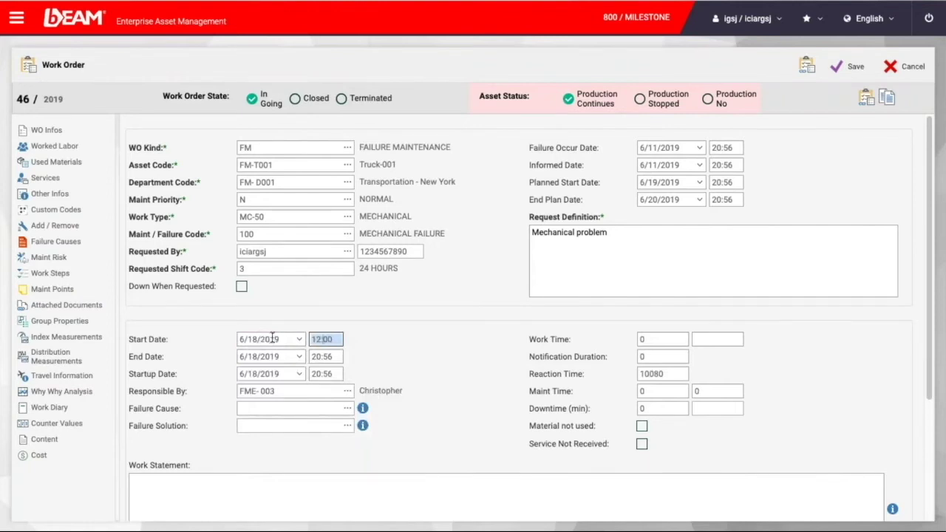
left_click(331, 356)
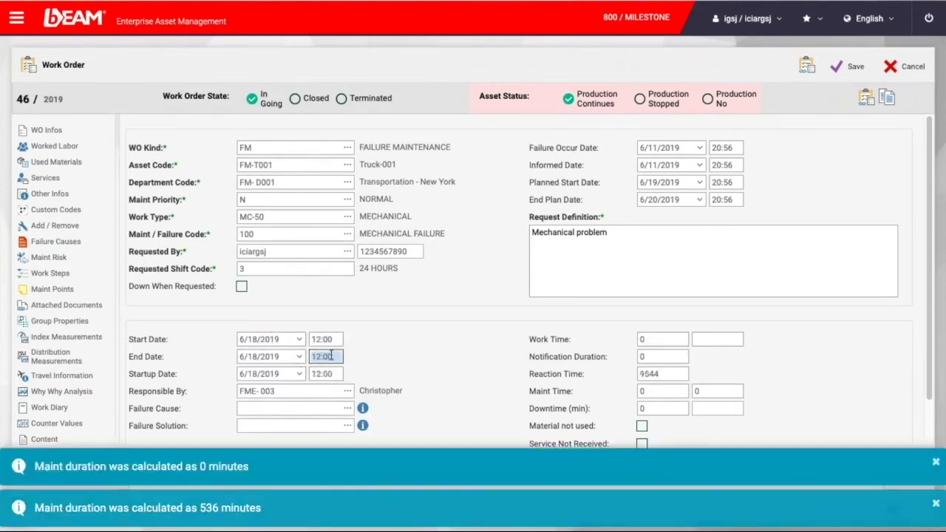
type("18:00")
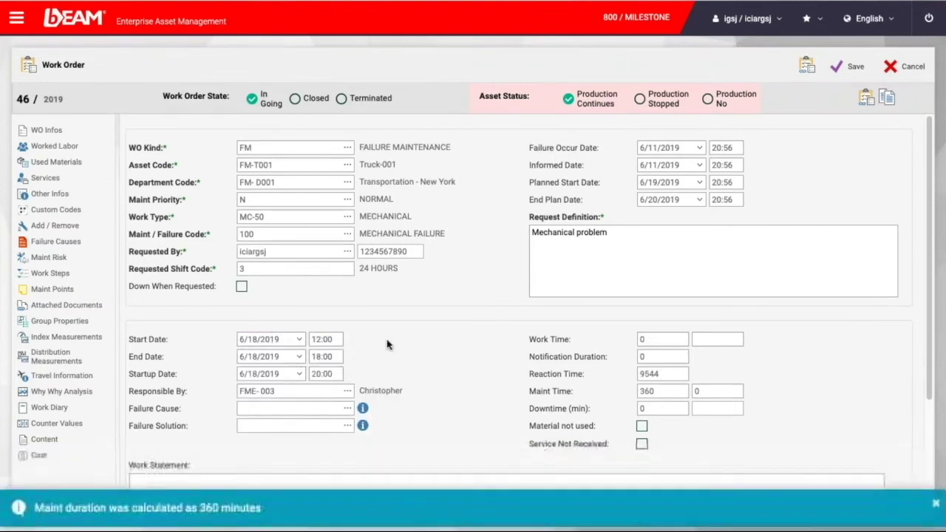
left_click(56, 454)
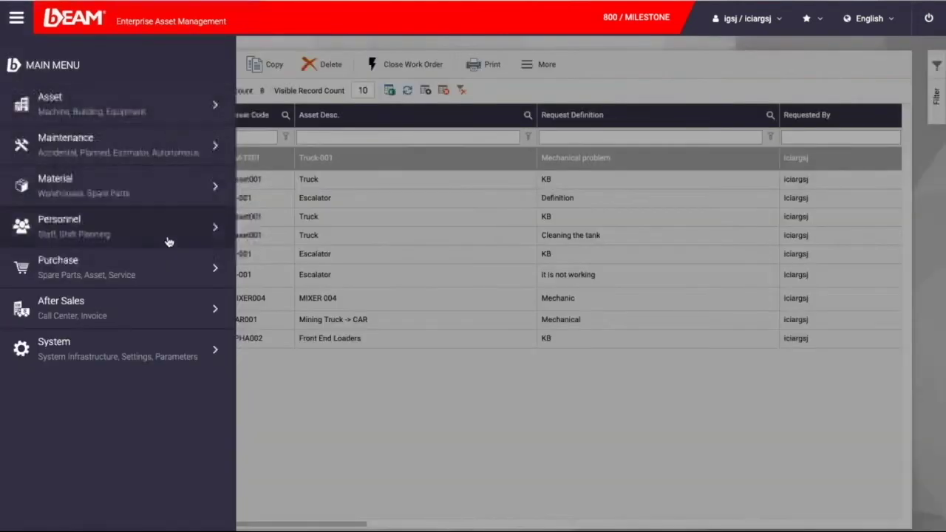
Go to Maintenance > Preventive Maintenance > Preventive Maintenance Definitions to list its 14 records.
left_click(184, 147)
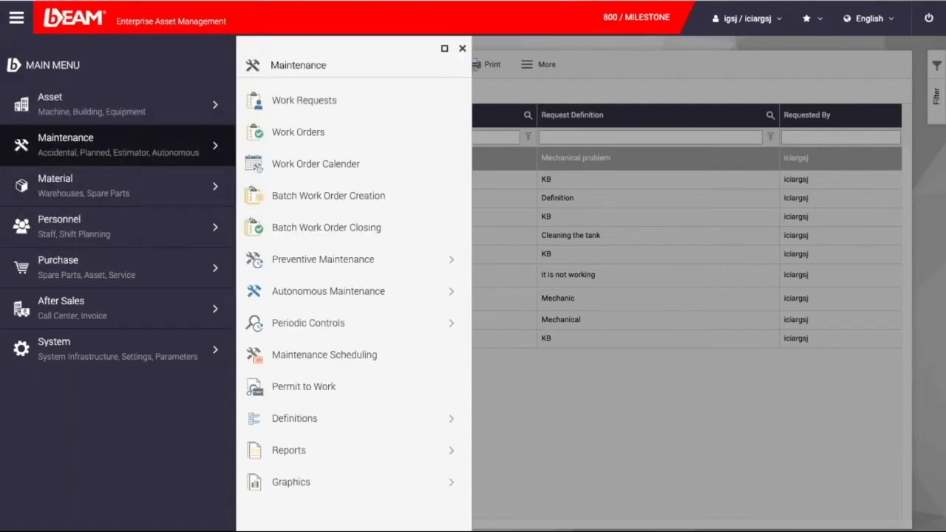
left_click(353, 263)
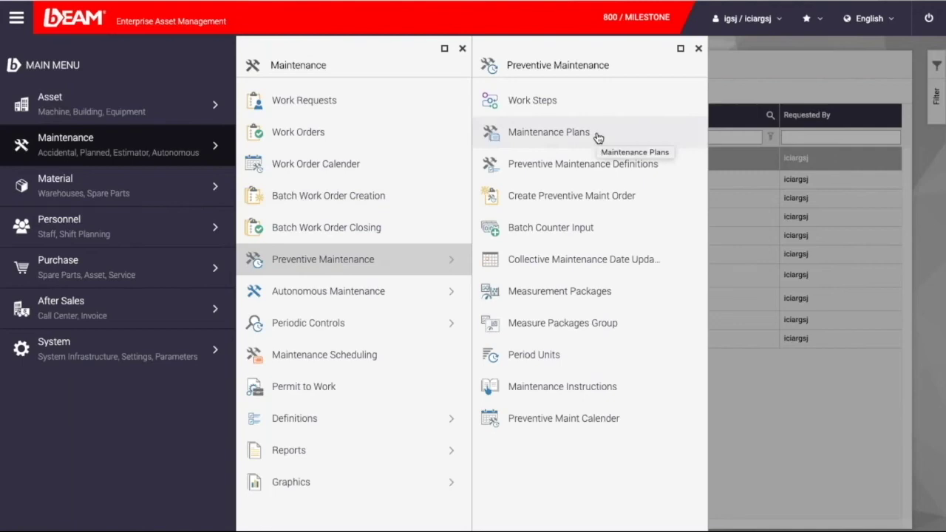
left_click(621, 173)
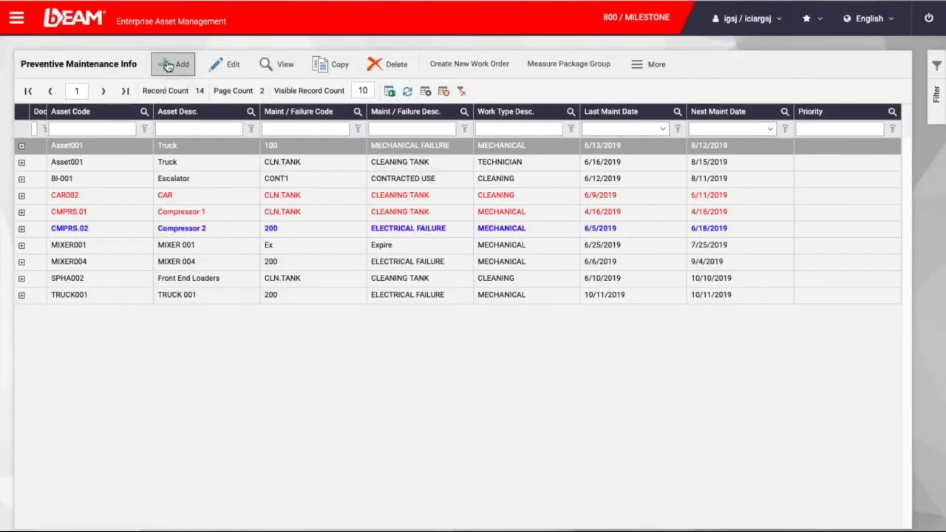
Create a CLN.TANK plan for asset FMFL-002 with date follow-up every 60 days, then add a material row.
left_click(172, 63)
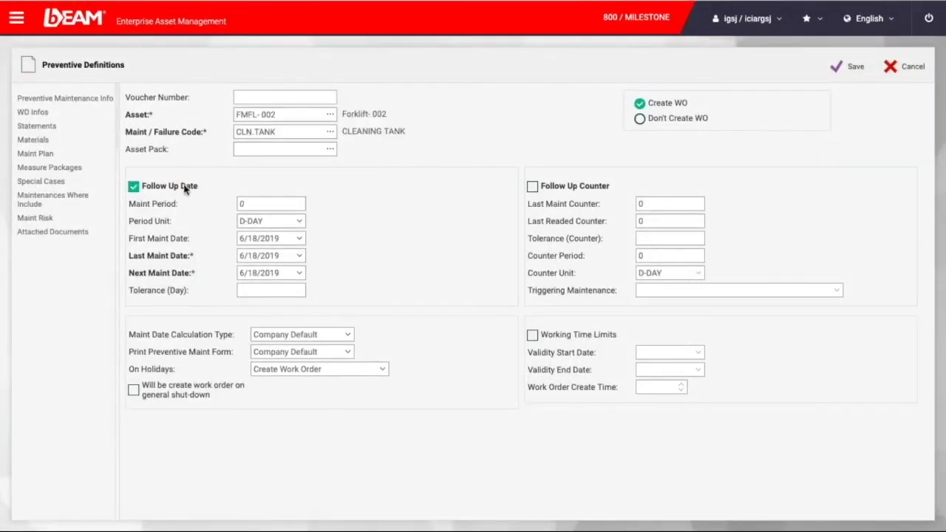
left_click(187, 186)
left_click(186, 186)
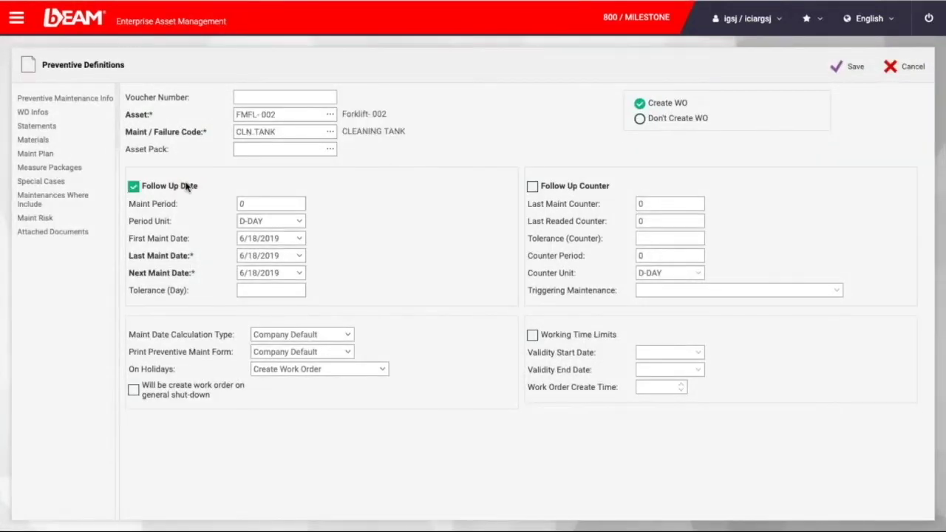
left_click(298, 221)
left_click(292, 205)
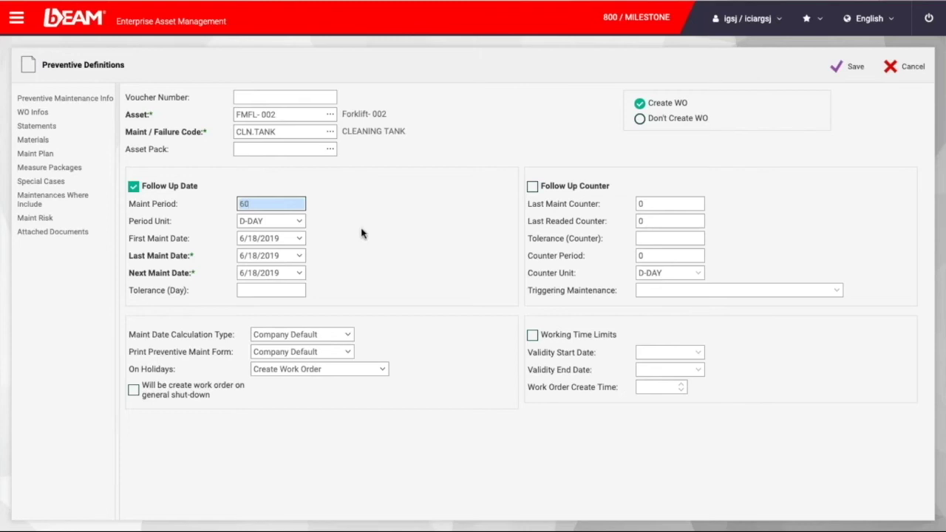
left_click(366, 249)
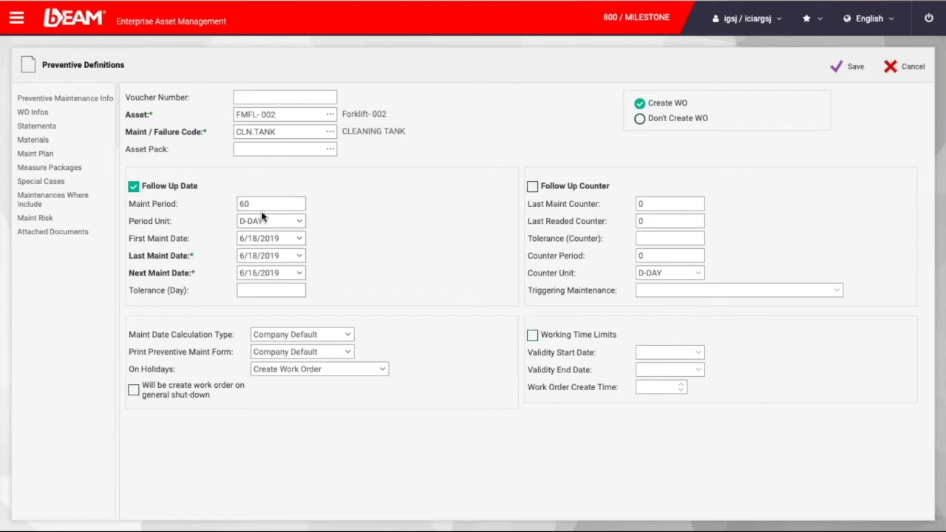
left_click(72, 142)
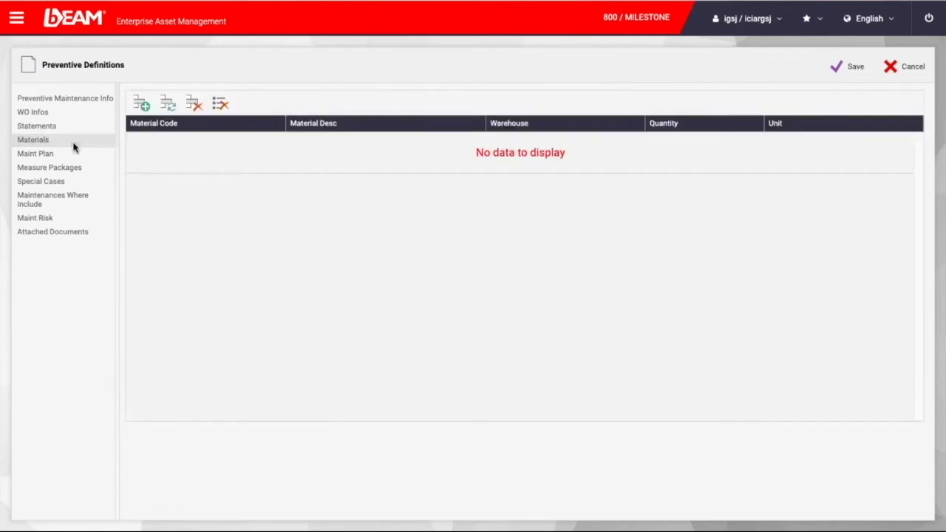
left_click(142, 105)
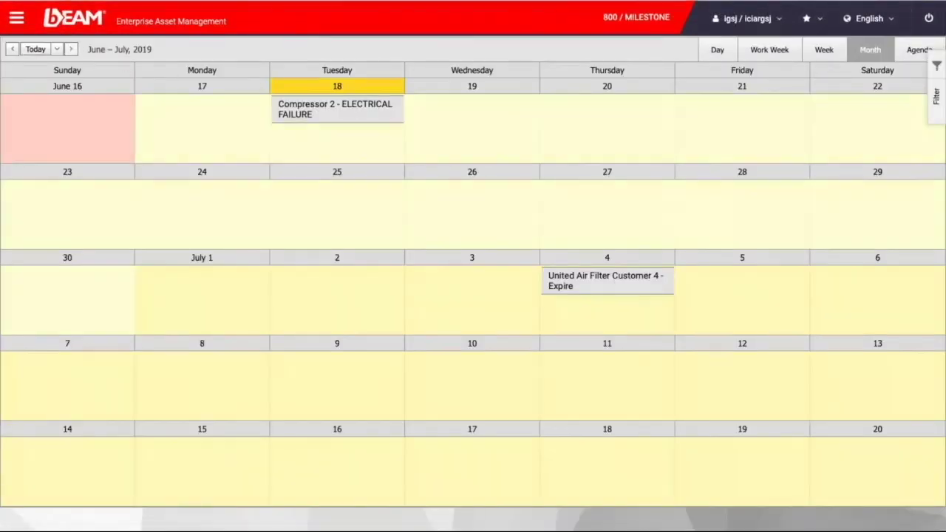
Advance the maintenance calendar one month to show July–August 2019.
left_click(71, 48)
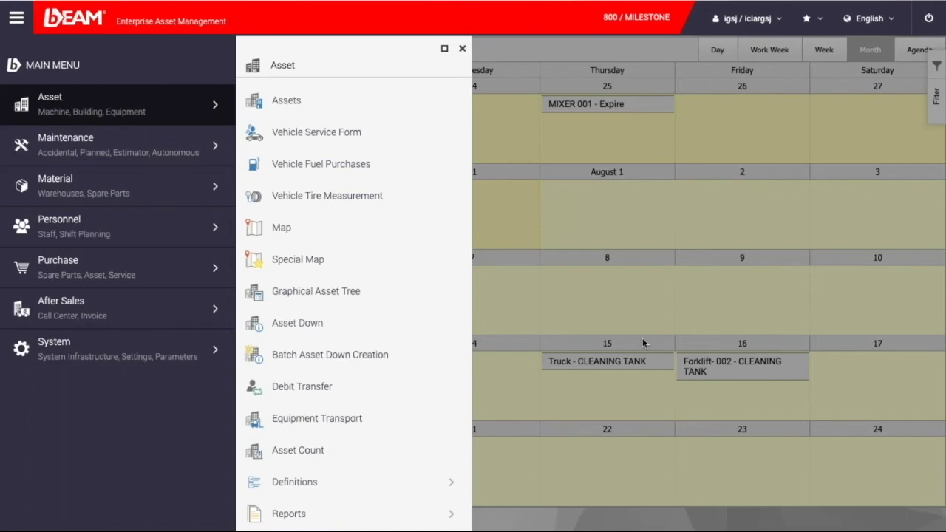
Save a transport of truck FM-T015 to Transportation - New York, noting 'Moving trucks needed by NY'.
left_click(374, 420)
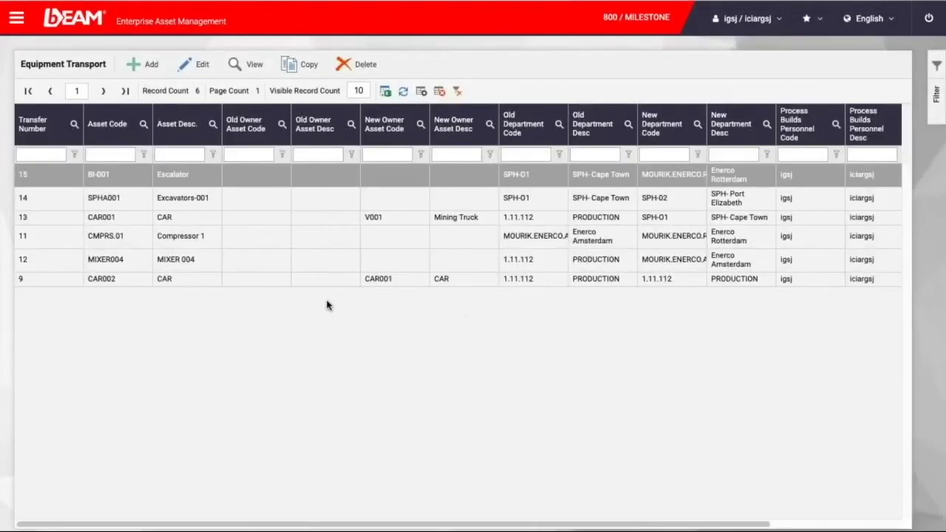
left_click(146, 64)
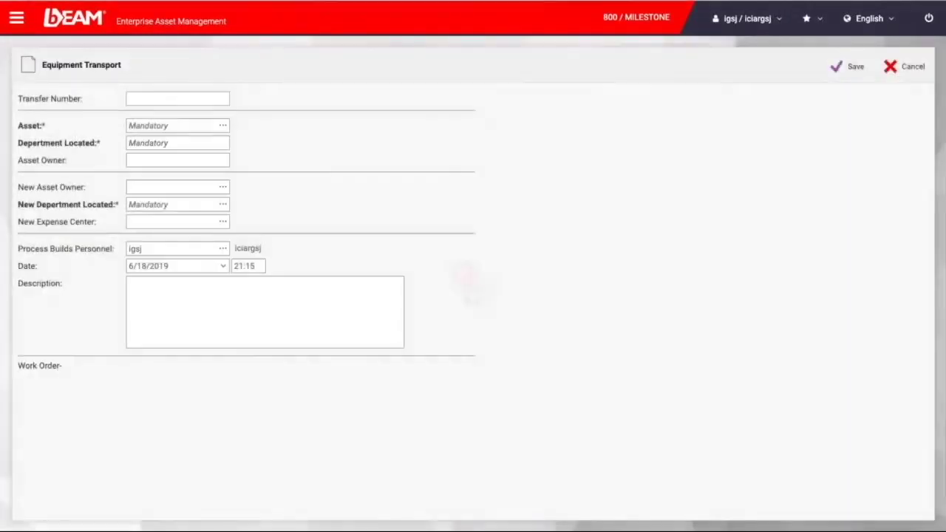
left_click(222, 125)
scroll(296, 281, "down", 5)
left_click(306, 302)
left_click(223, 204)
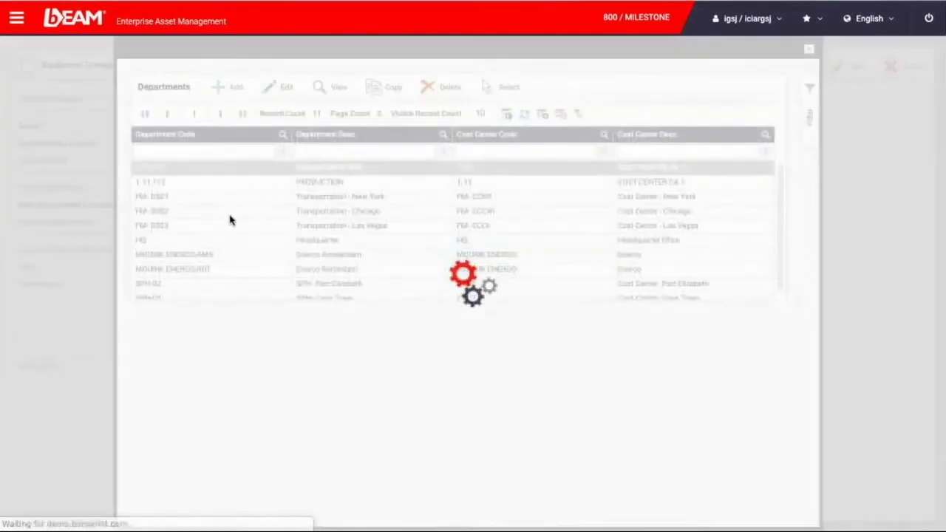
left_click(385, 194)
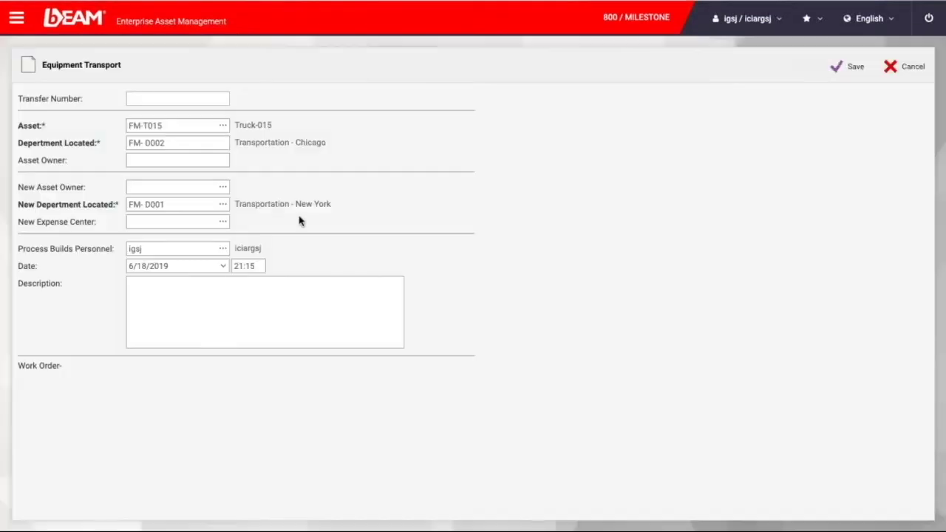
type("Moving trucks needed by NY")
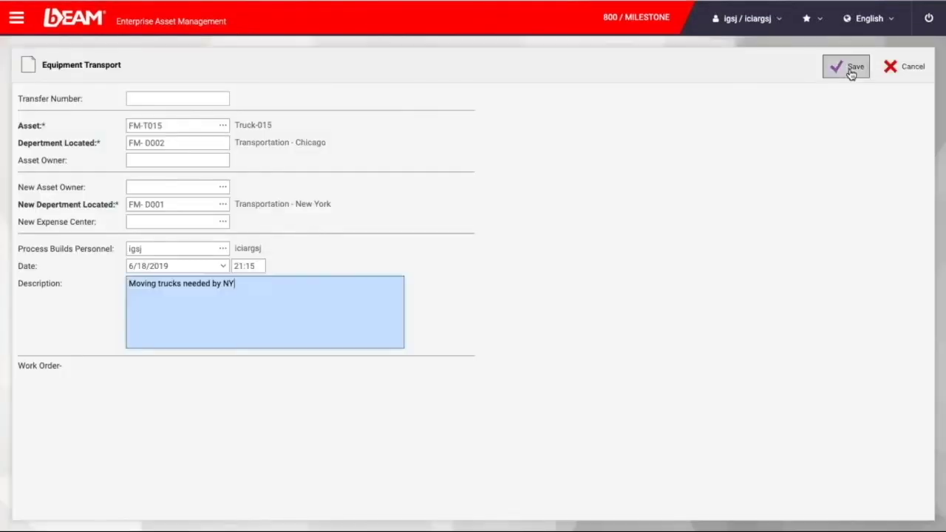
left_click(849, 67)
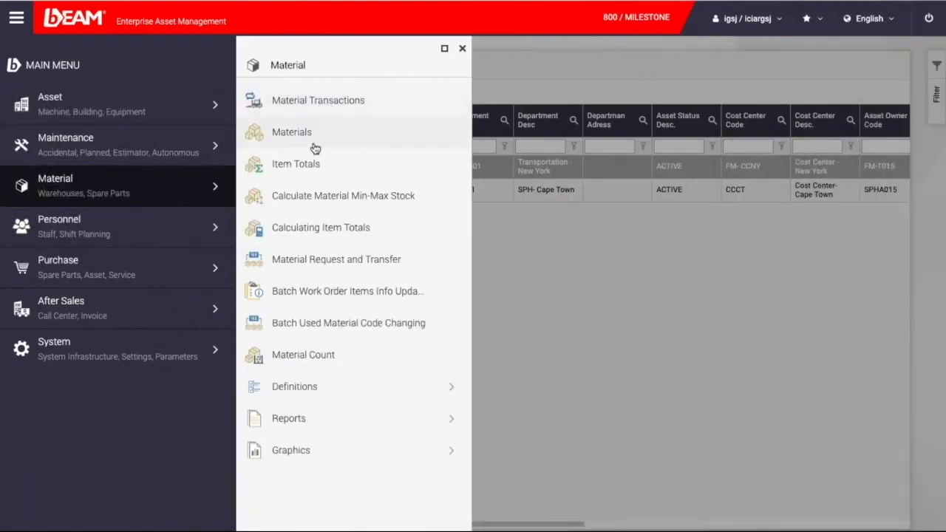
left_click(315, 144)
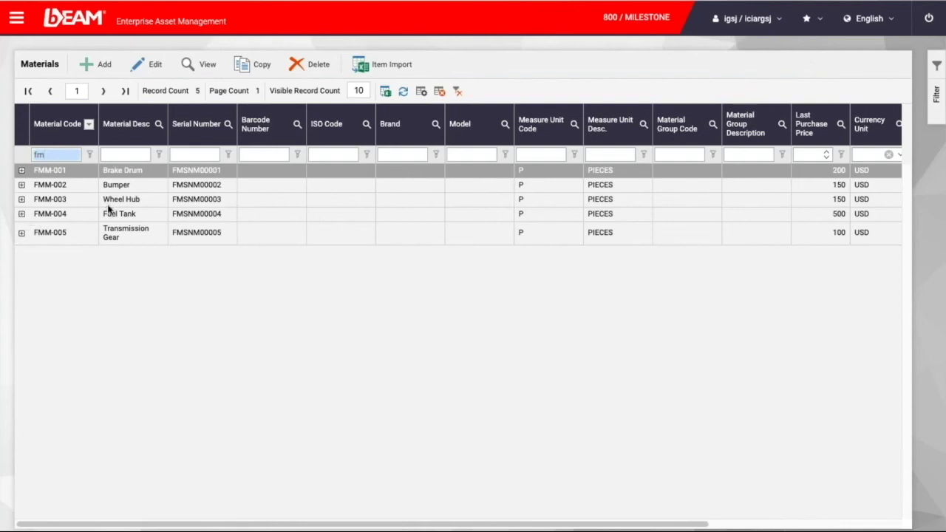
Add a Material Incoming transaction for 20 pieces of FMM-005 Transmission Gear.
left_click(16, 17)
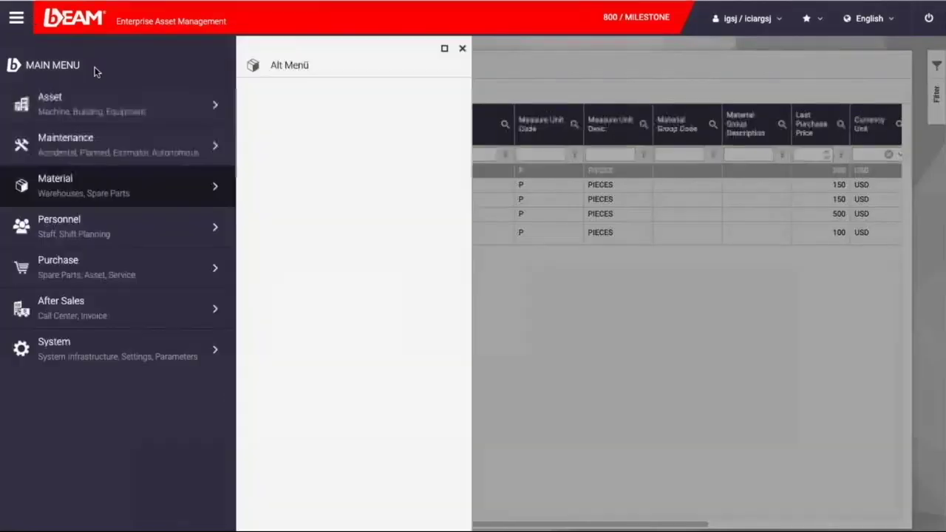
left_click(148, 188)
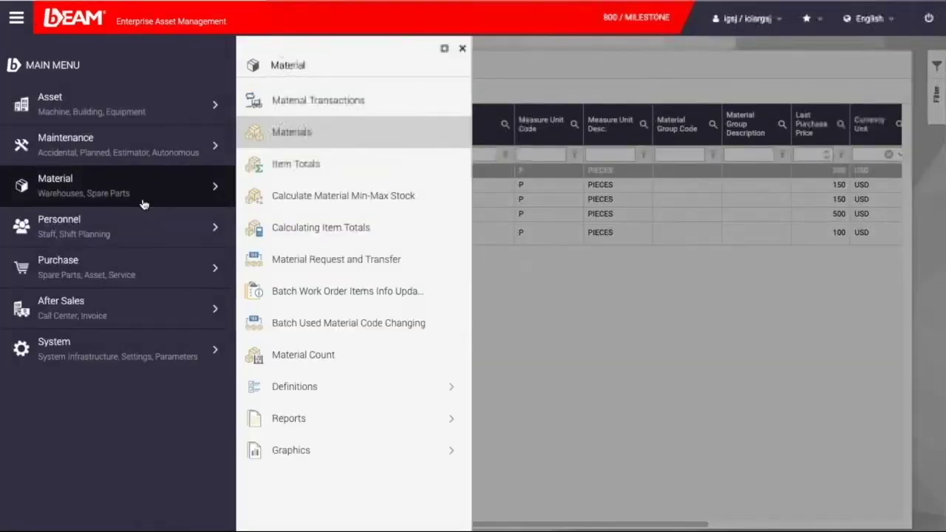
left_click(334, 102)
left_click(146, 65)
left_click(173, 90)
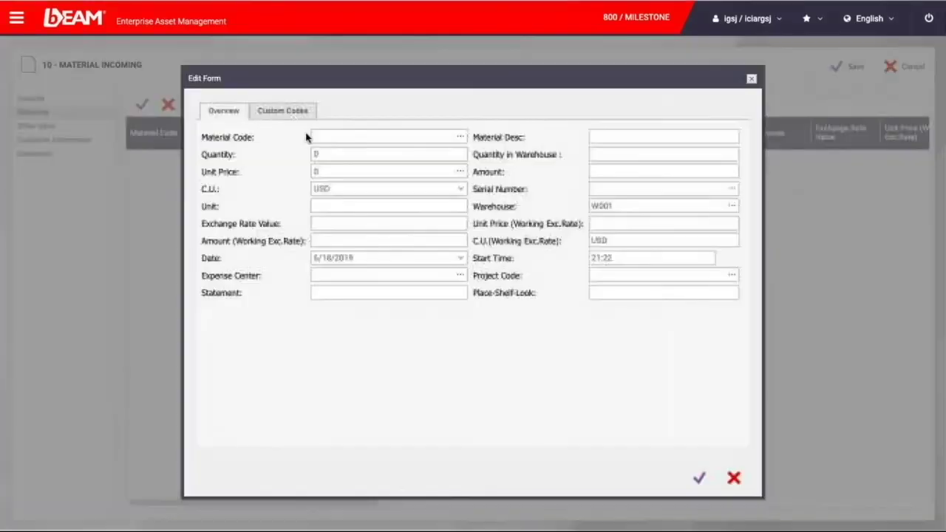
left_click(459, 136)
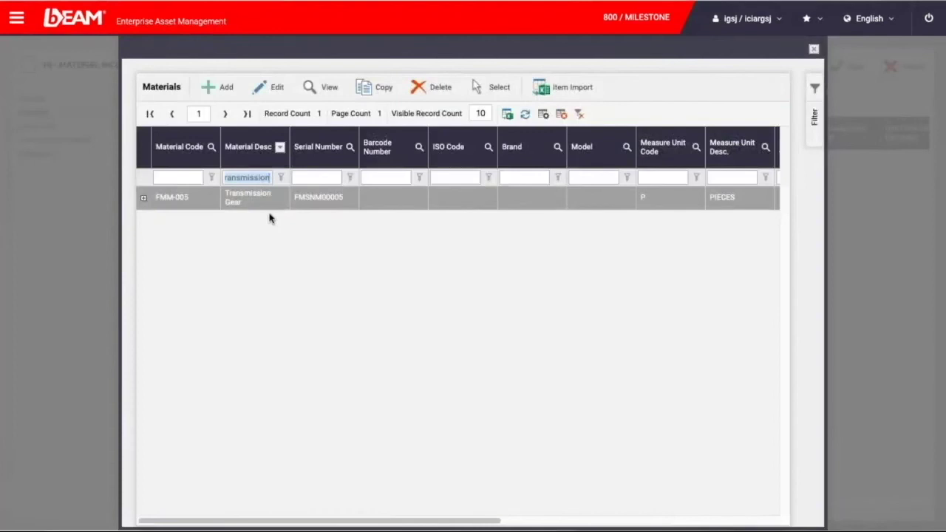
double_click(270, 198)
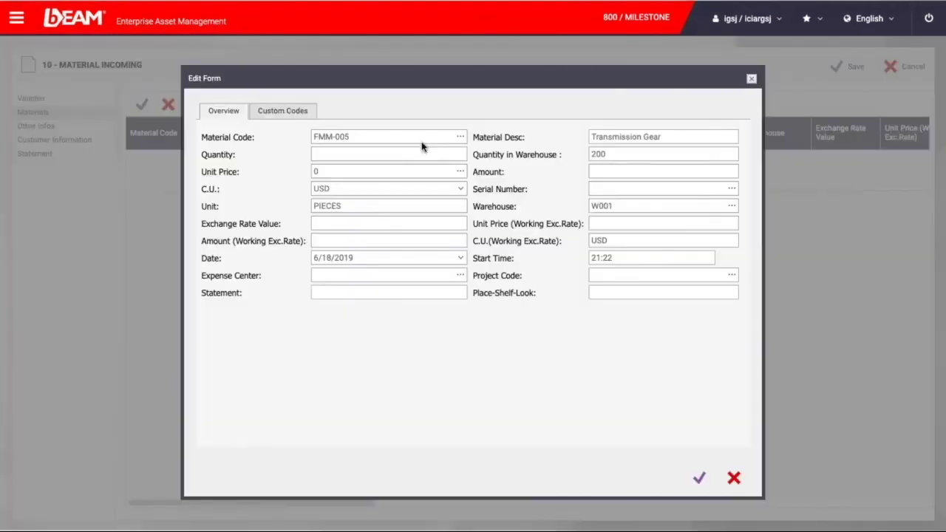
left_click(378, 156)
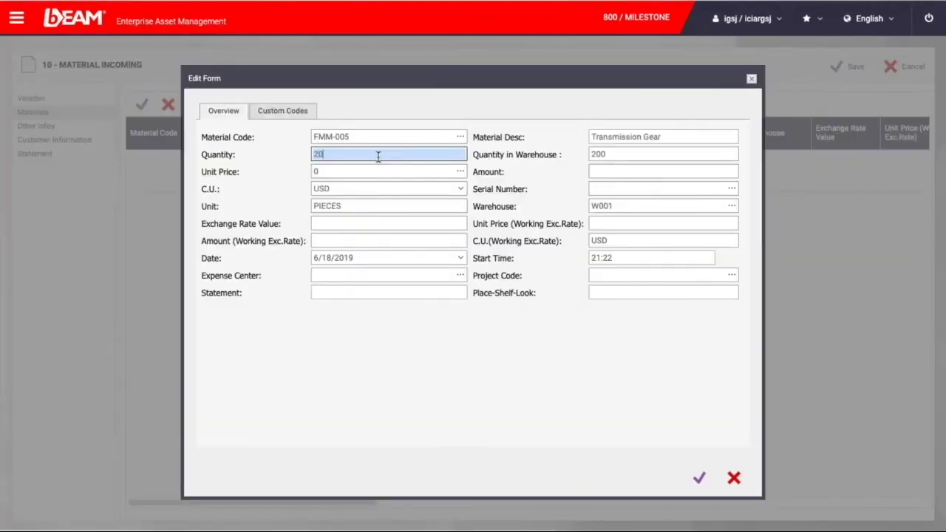
type("20")
left_click(444, 172)
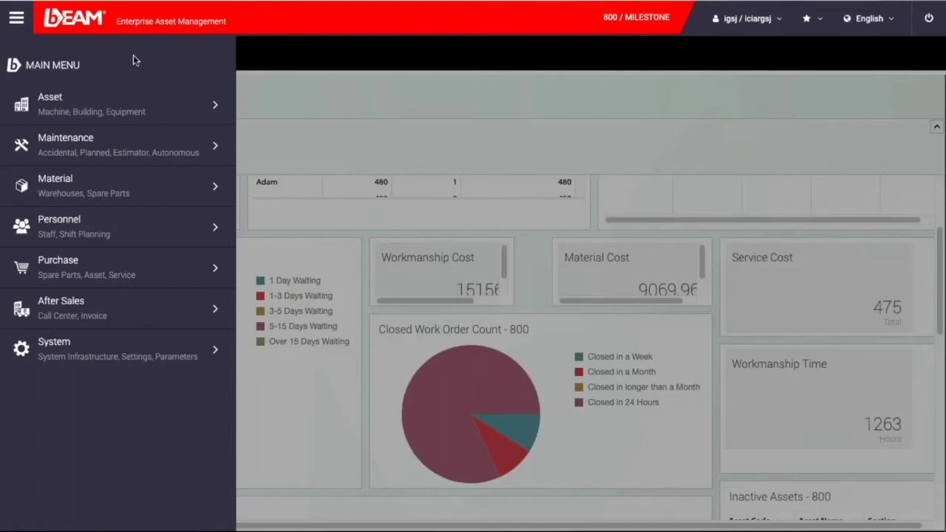
left_click(178, 104)
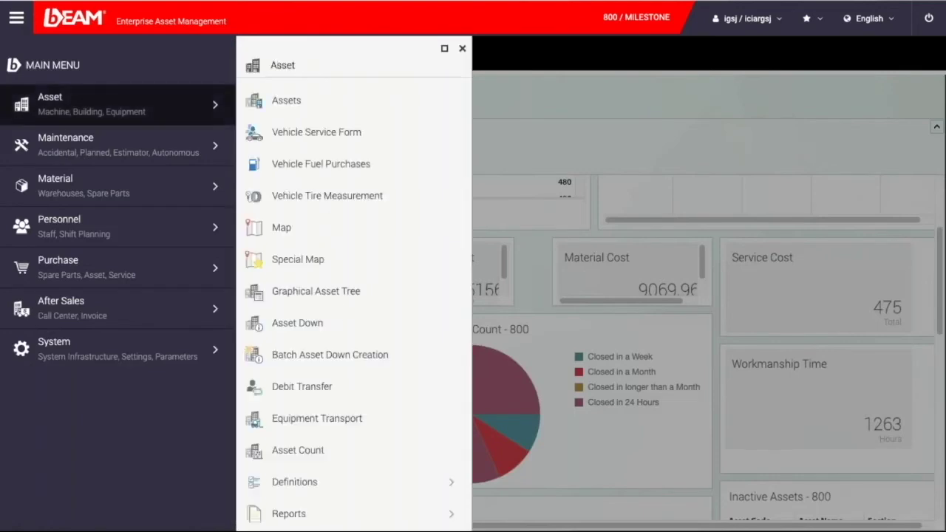
Prepare the Asset Status Report filtered to department FM- D001.
left_click(288, 513)
left_click(596, 169)
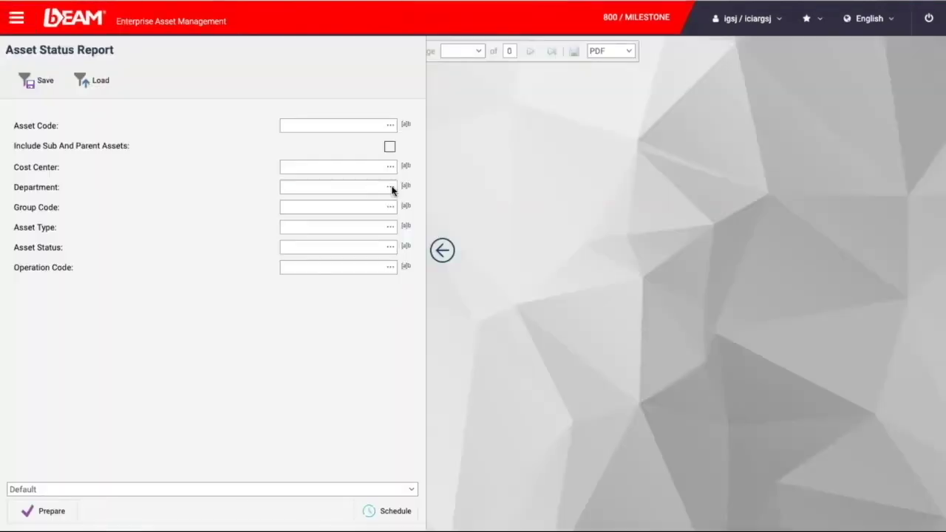
left_click(390, 188)
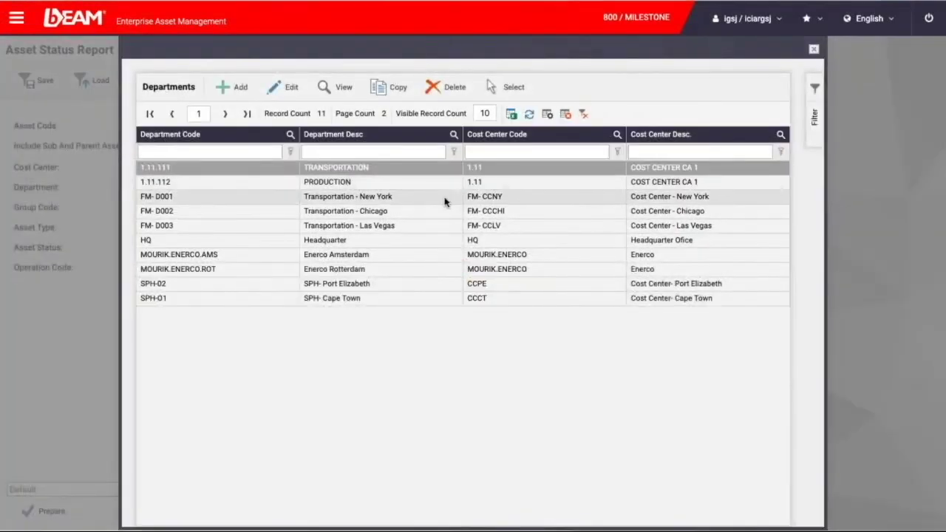
left_click(445, 198)
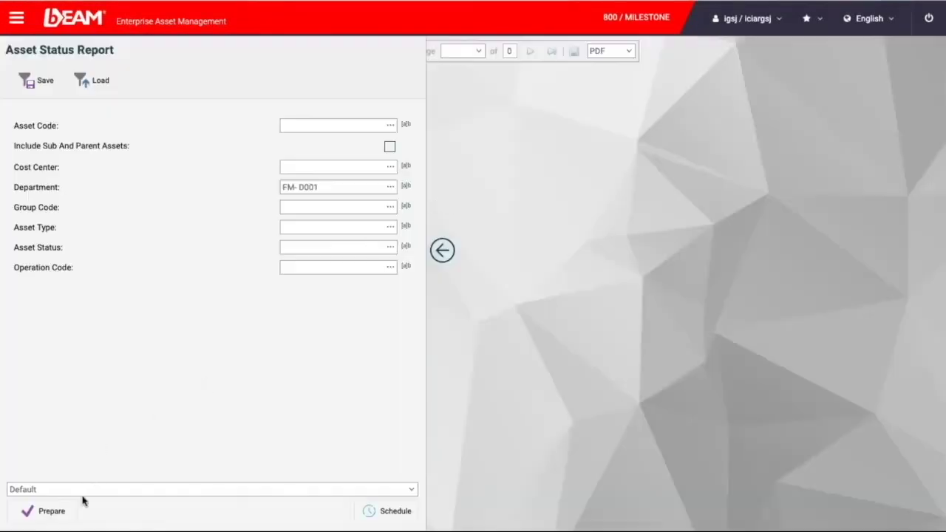
left_click(73, 509)
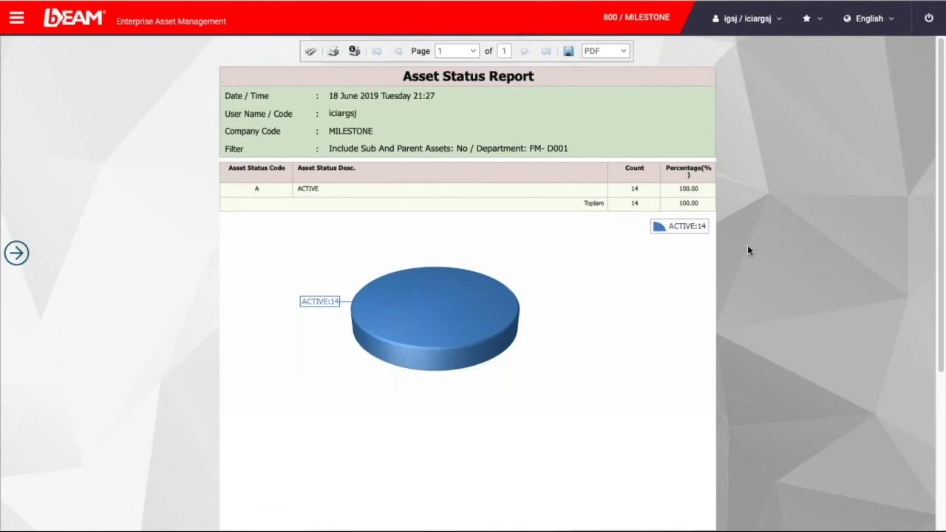
left_click(598, 50)
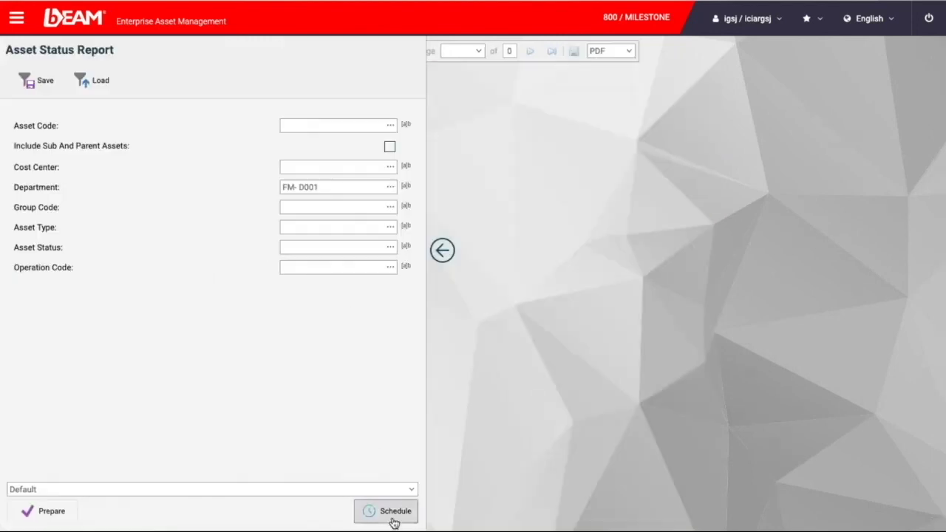
Schedule the Asset Status Report daily, changing the preparation time from 07:00 to 09:00.
left_click(392, 512)
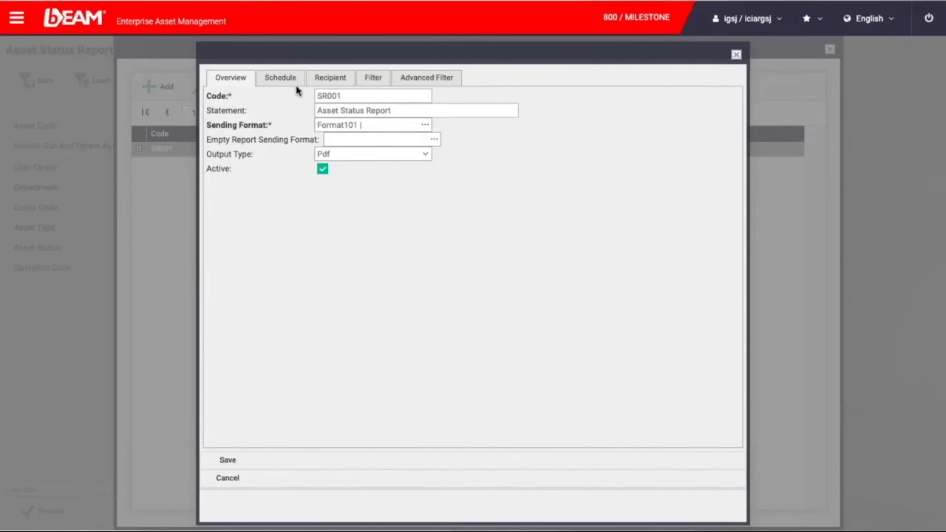
left_click(296, 83)
left_click(427, 118)
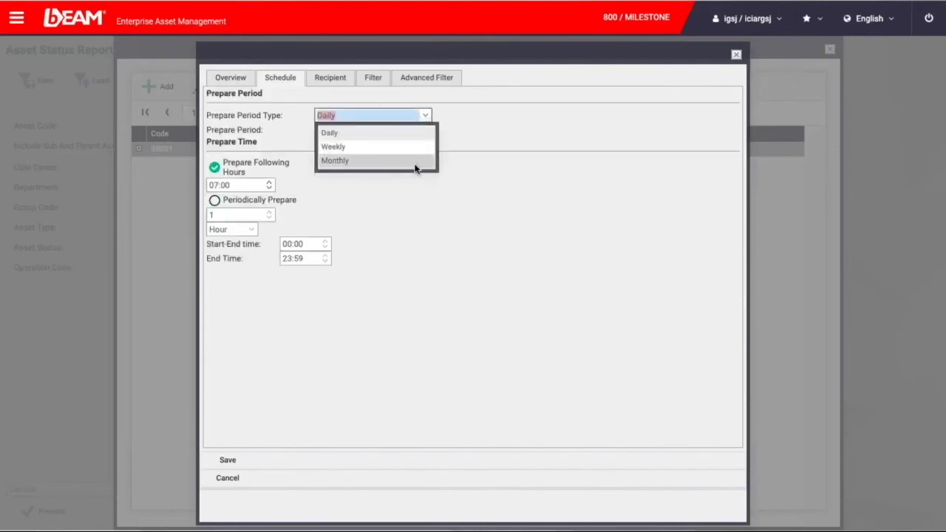
left_click(497, 174)
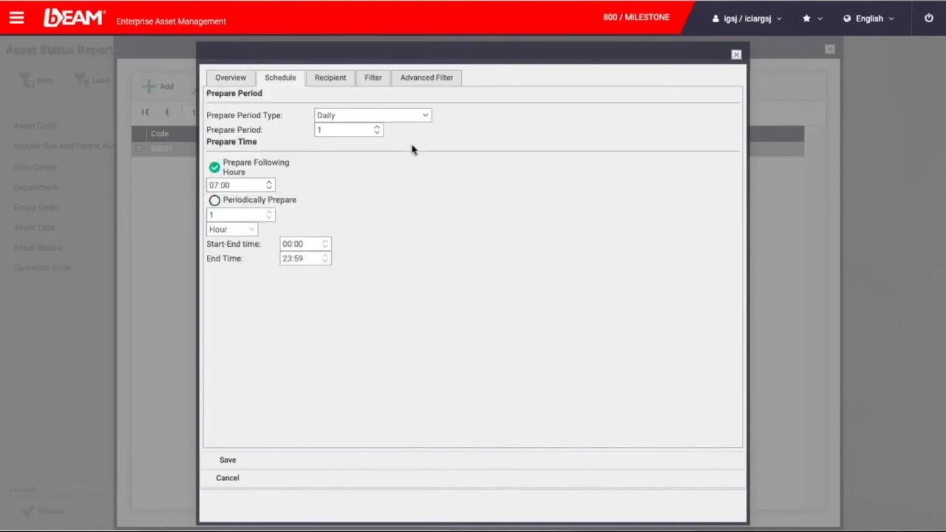
left_click_drag(236, 186, 211, 184)
left_click(237, 185)
left_click(242, 184)
left_click(245, 185)
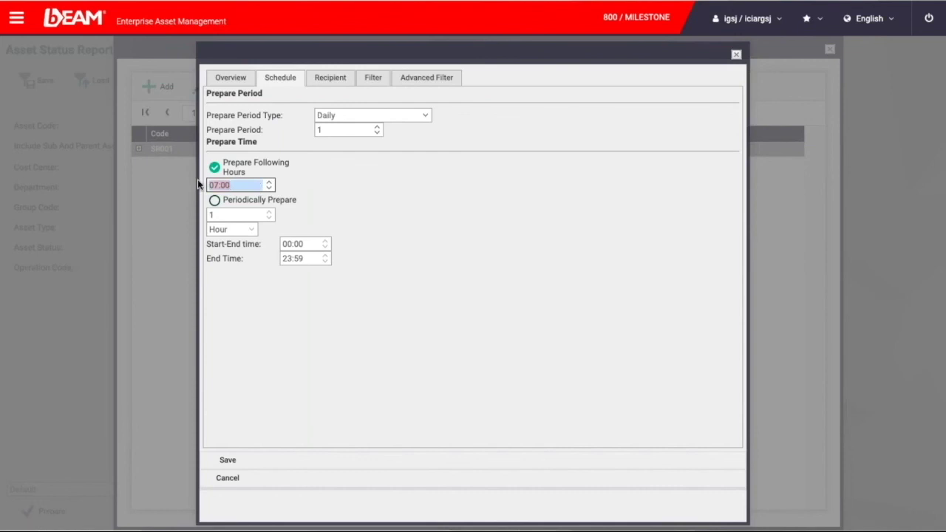
type("09:00")
key("Tab")
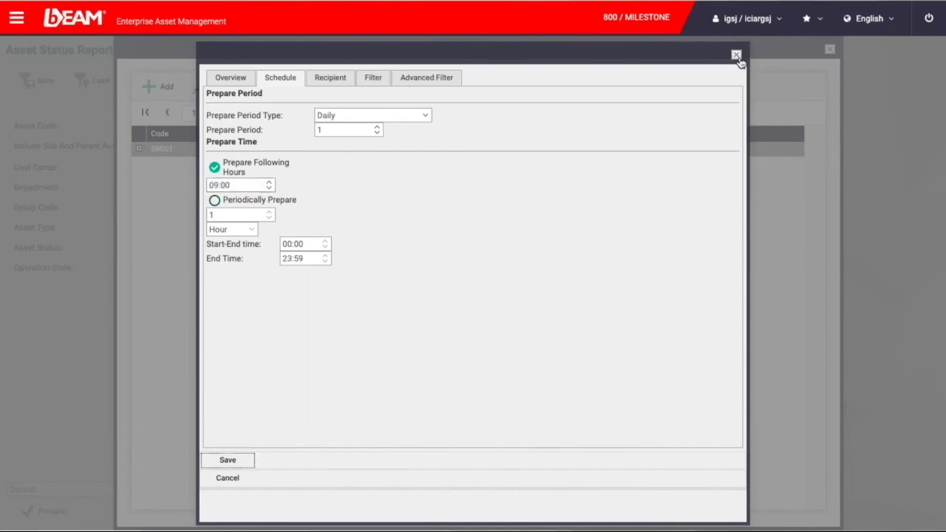